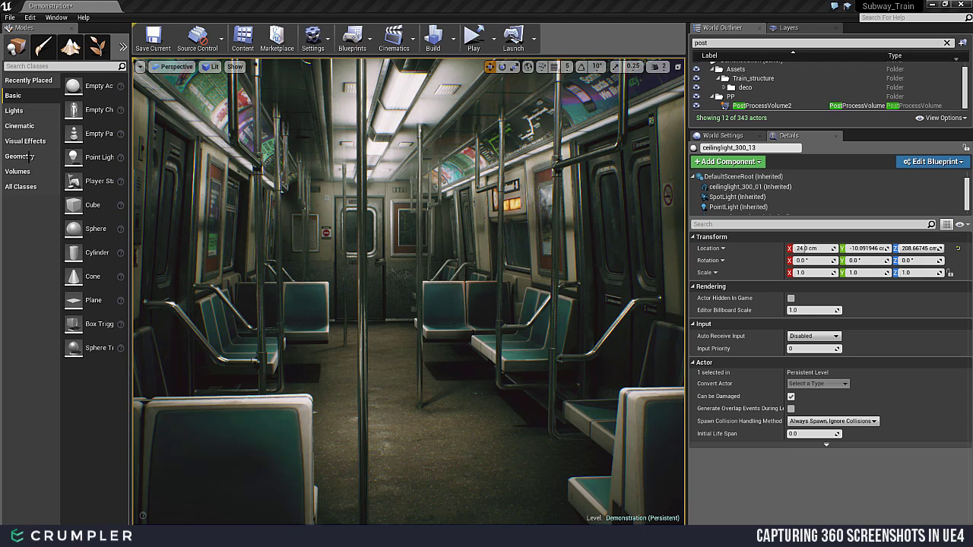
Step: Find the Scene Capture Cube actor by searching for "scene" and place it on the floor of the train aisle
click(28, 66)
text(scene)
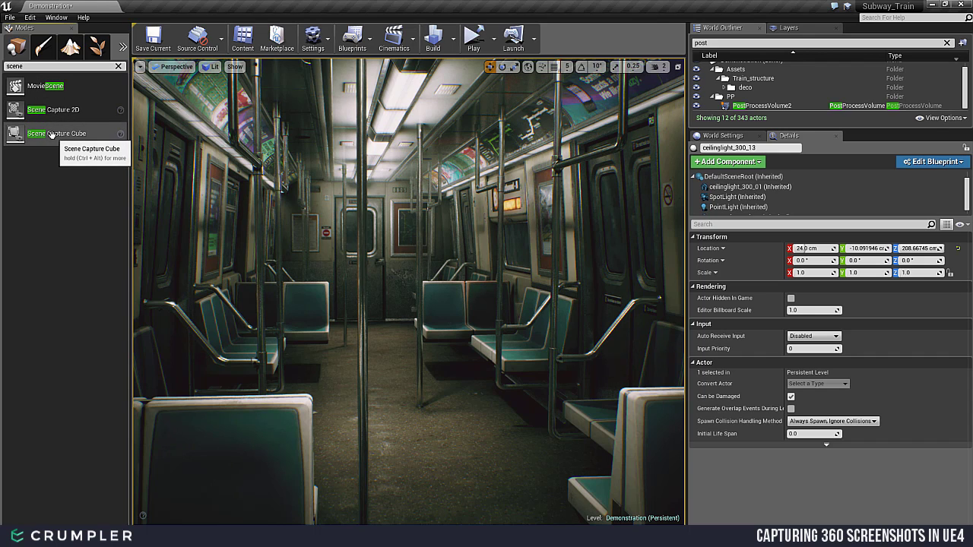
drag(51, 135, 396, 433)
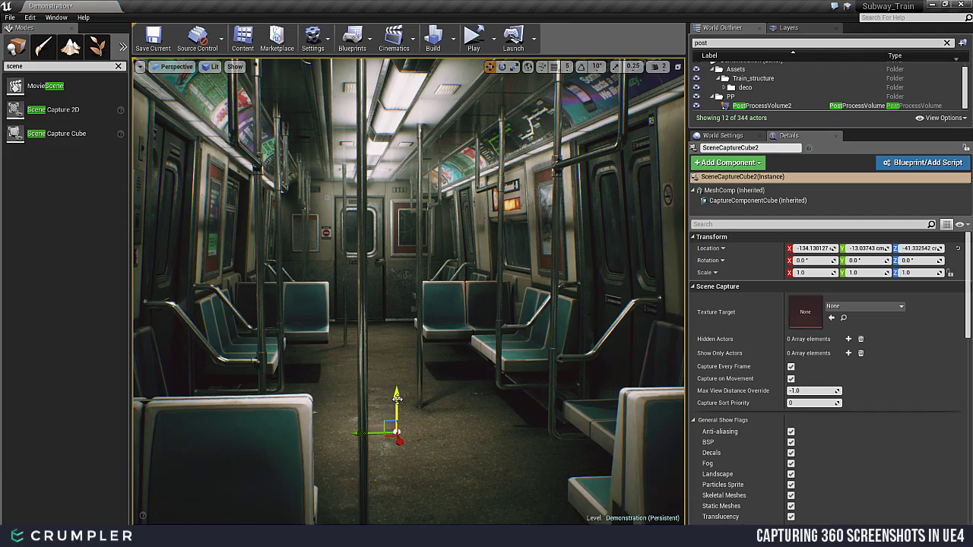
Step: Show the editor icons, raise the scene capture cube to about Z 68 cm and shift it along the aisle to about X -179 cm
key(g)
drag(397, 396, 395, 249)
mouse_move(409, 293)
right_down()
mouse_move(415, 285)
mouse_move(402, 298)
mouse_move(410, 301)
right_up()
key(w)
drag(495, 377, 431, 353)
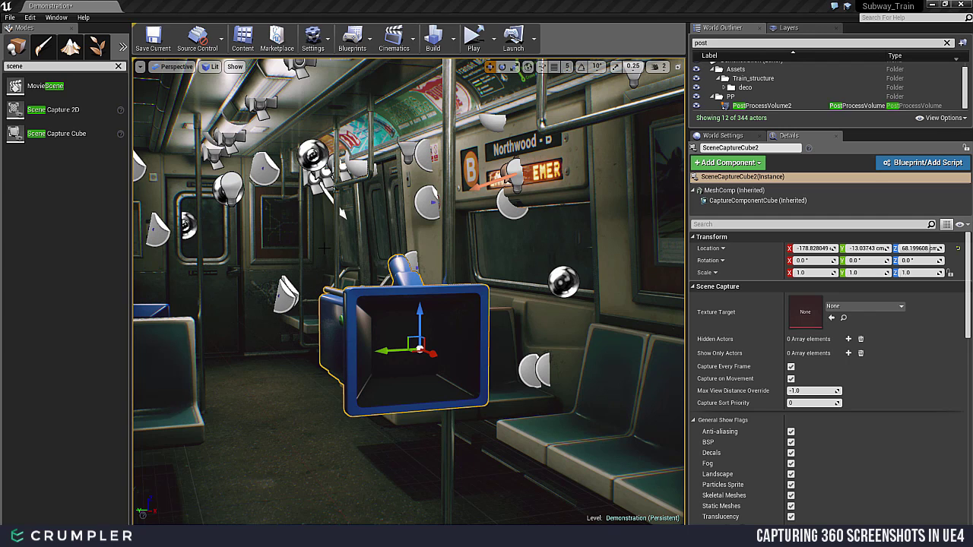
Step: Open the Content Browser in a maximized window and go to the SubwayTrain Materials folder
click(241, 38)
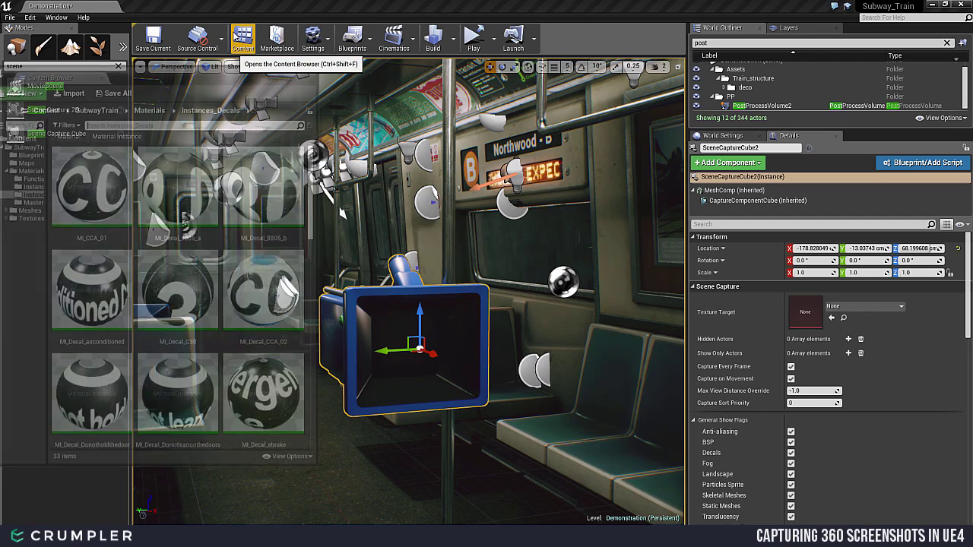
drag(206, 70, 488, 79)
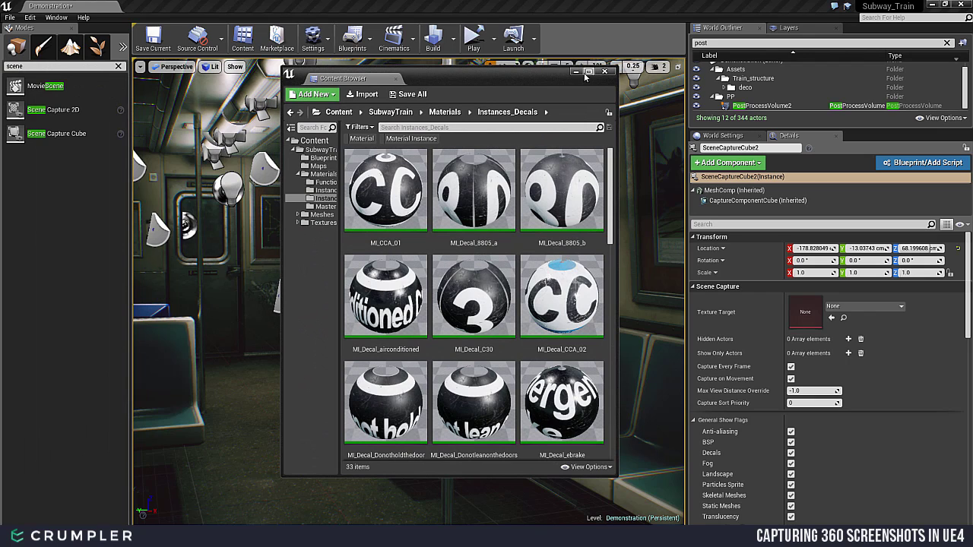
click(588, 72)
click(44, 84)
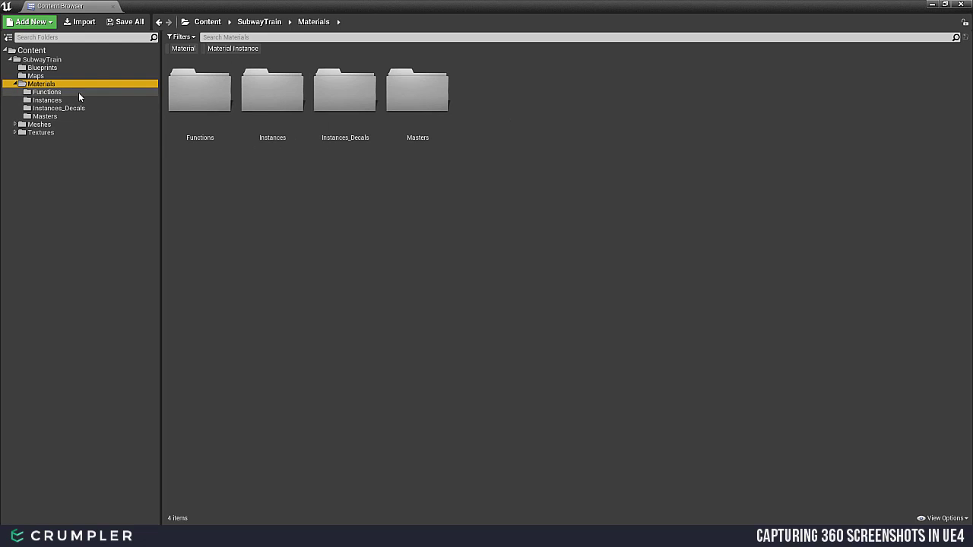
Step: Create a Cube Render Target named RT_Capture_01 in the Materials folder and save it
right_click(554, 146)
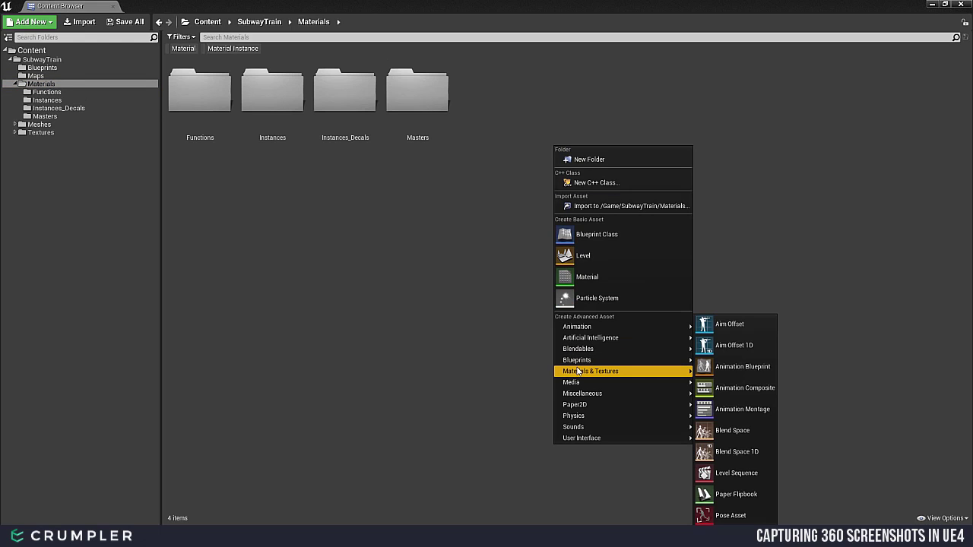
mouse_move(578, 371)
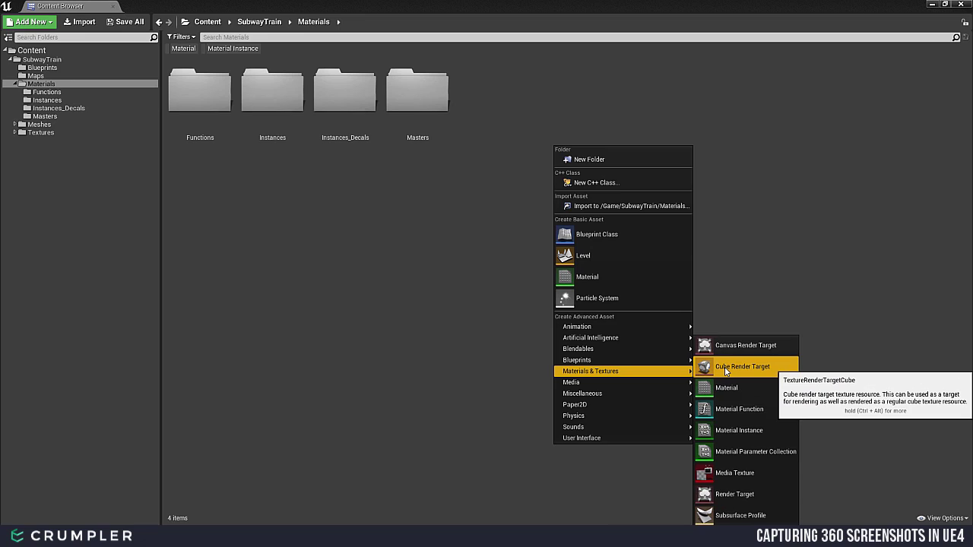
click(725, 369)
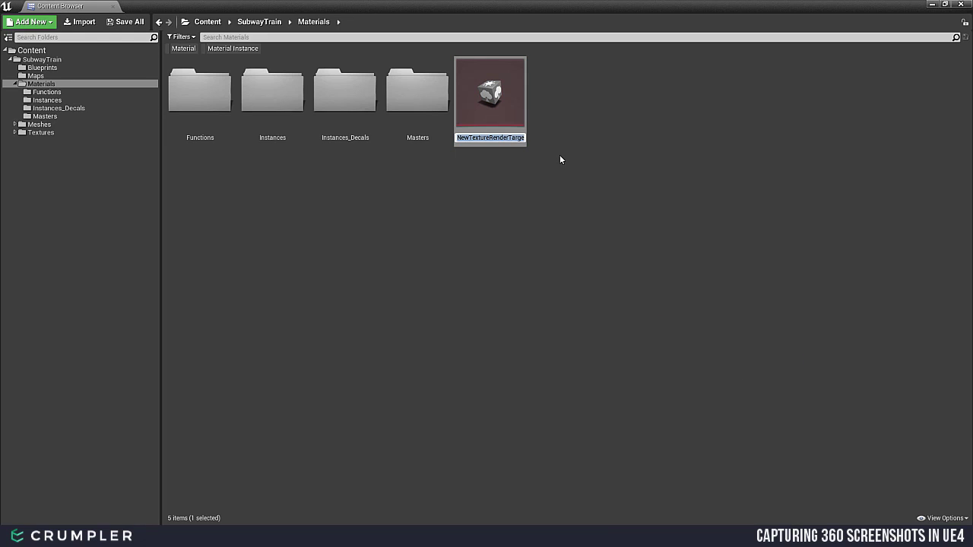
text(RT_)
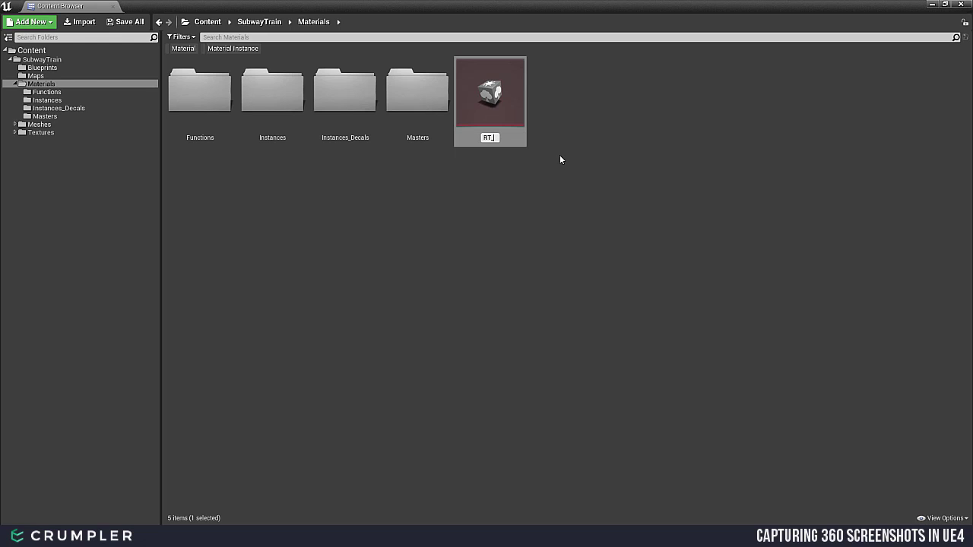
text(Capture_01)
key(Return)
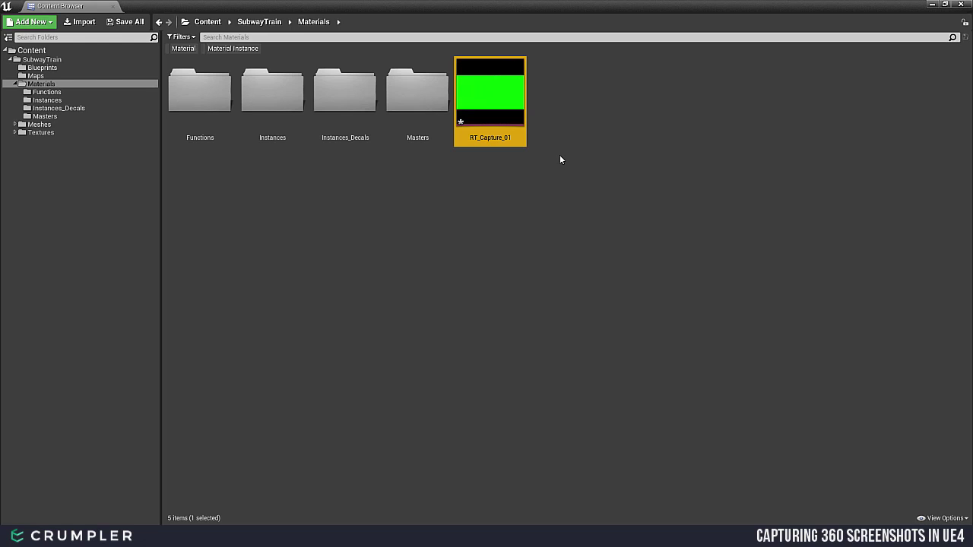
right_click(478, 101)
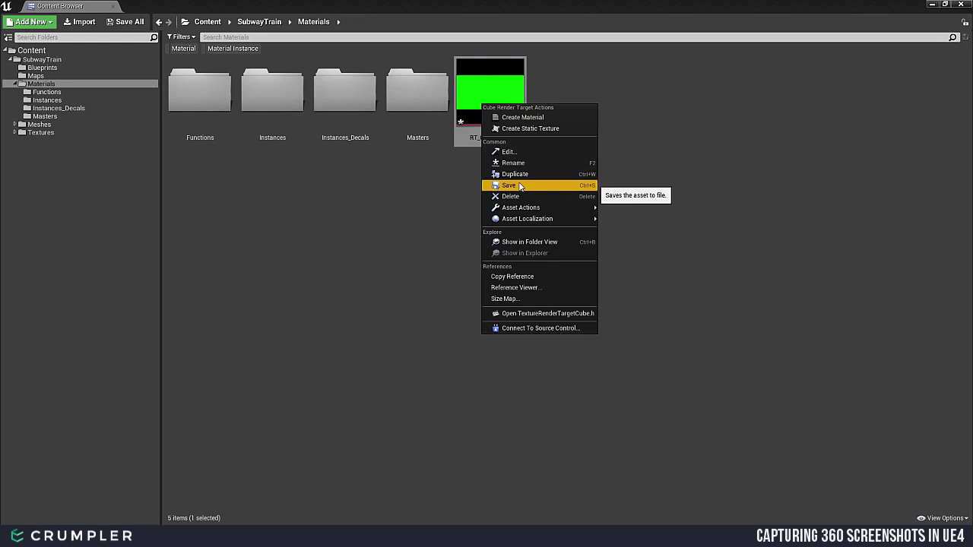
click(520, 185)
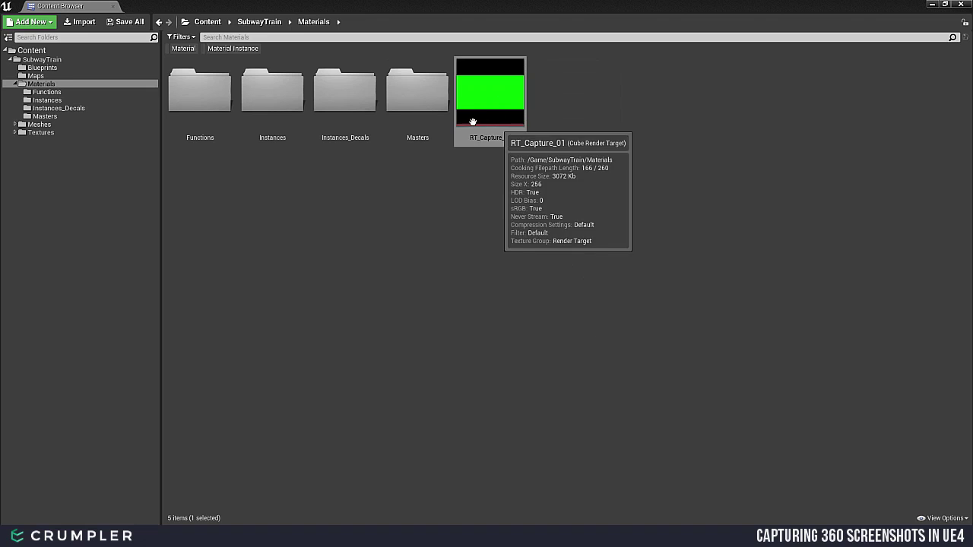
Step: Shrink the Content Browser to reveal the level and assign RT_Capture_01 as the scene capture cube's Texture Target
drag(504, 9, 185, 28)
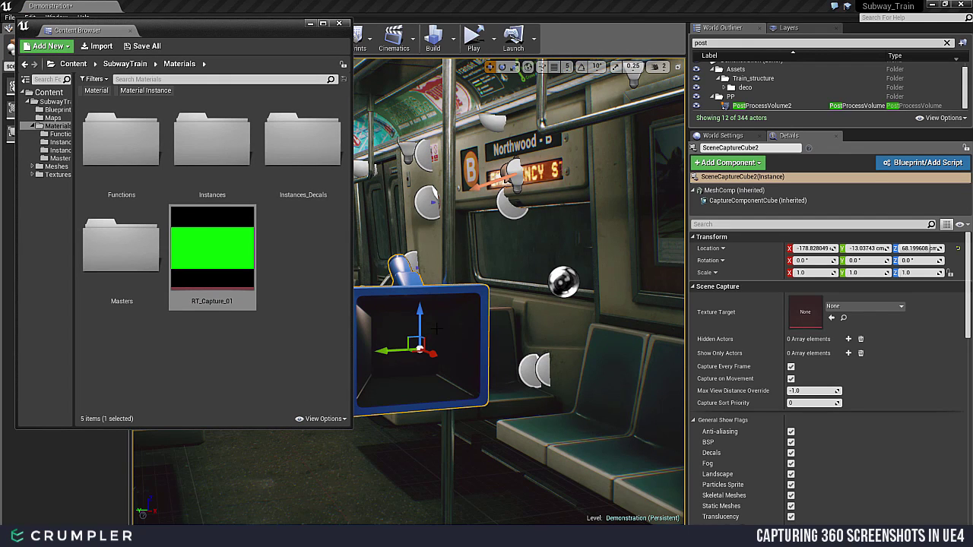
right_drag(521, 289, 529, 294)
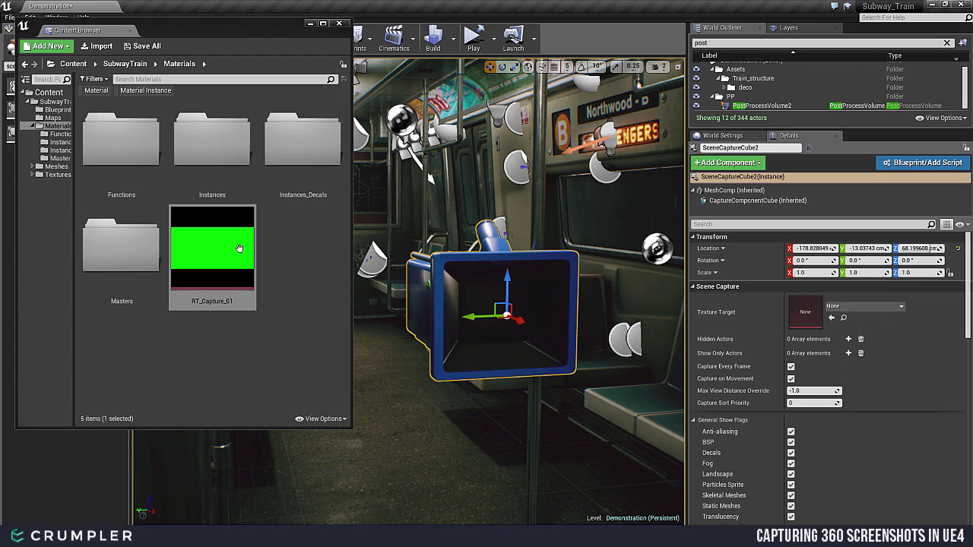
click(833, 318)
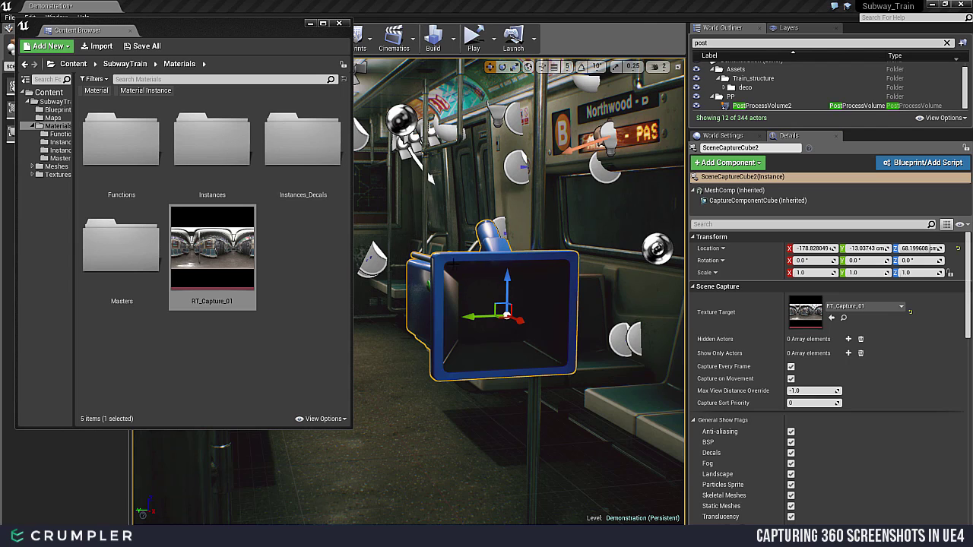
Step: Open RT_Capture_01, set its Size X to 2048, save the asset and close its editor
mouse_move(234, 233)
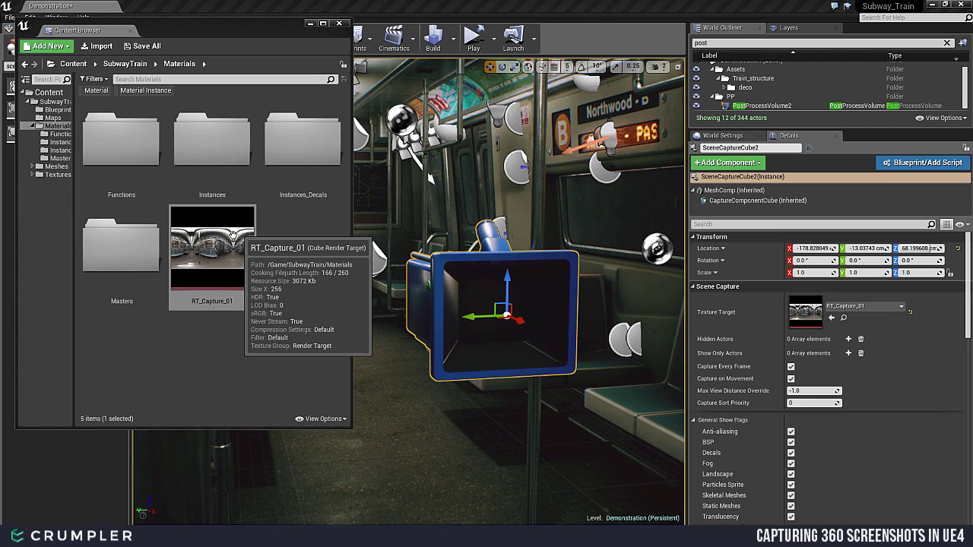
double_click(209, 262)
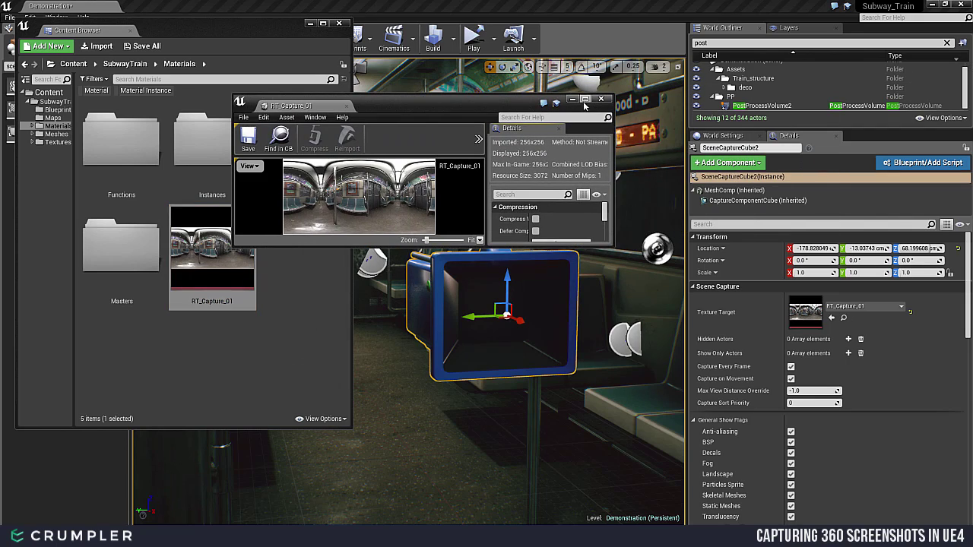
click(585, 98)
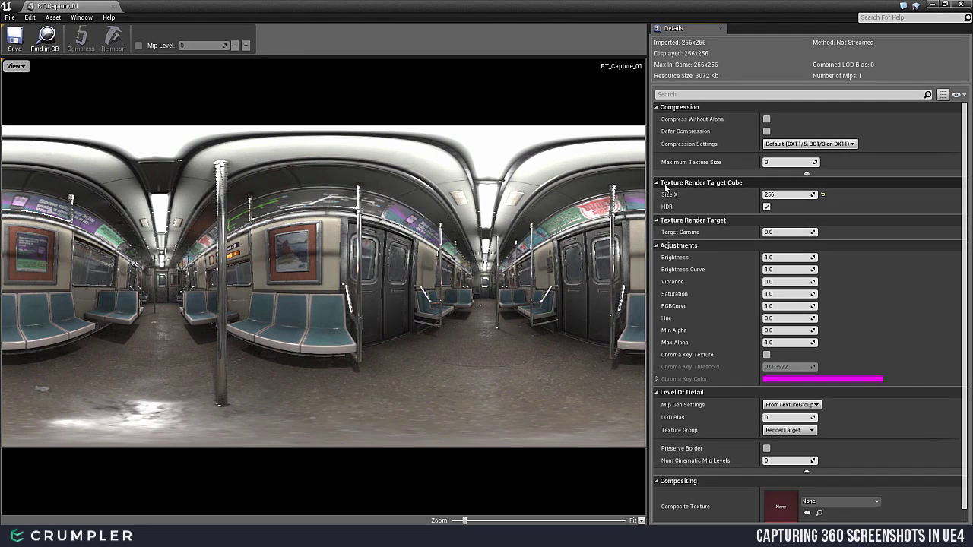
click(780, 196)
text(2048)
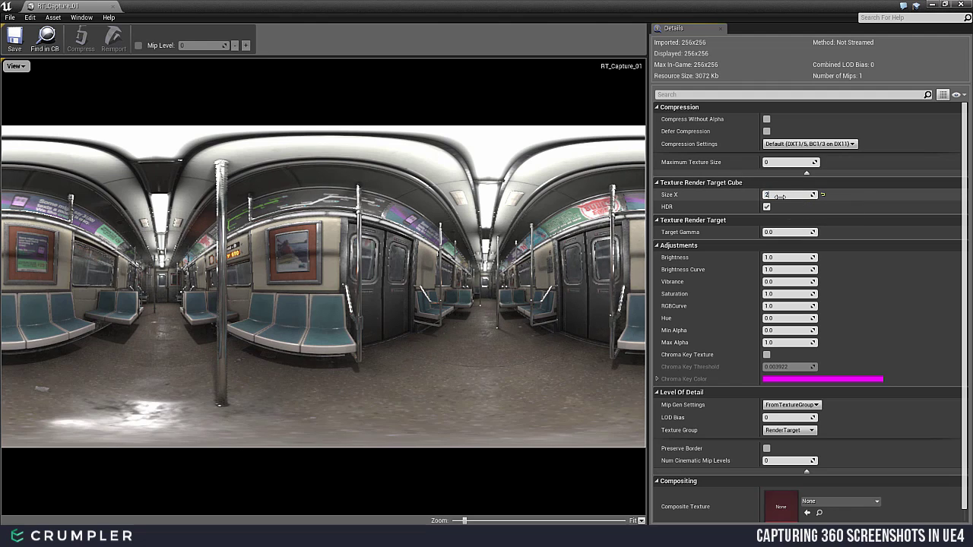
key(Return)
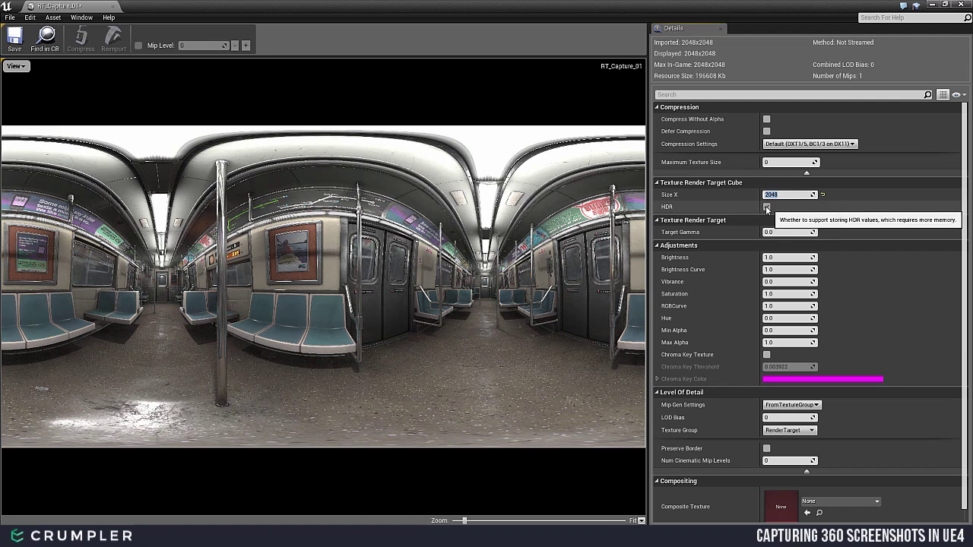
click(14, 38)
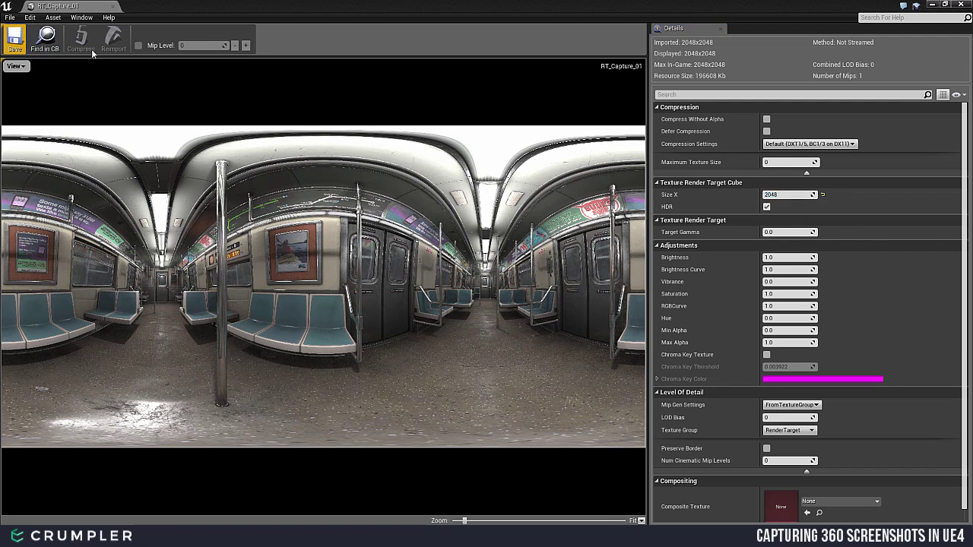
click(113, 6)
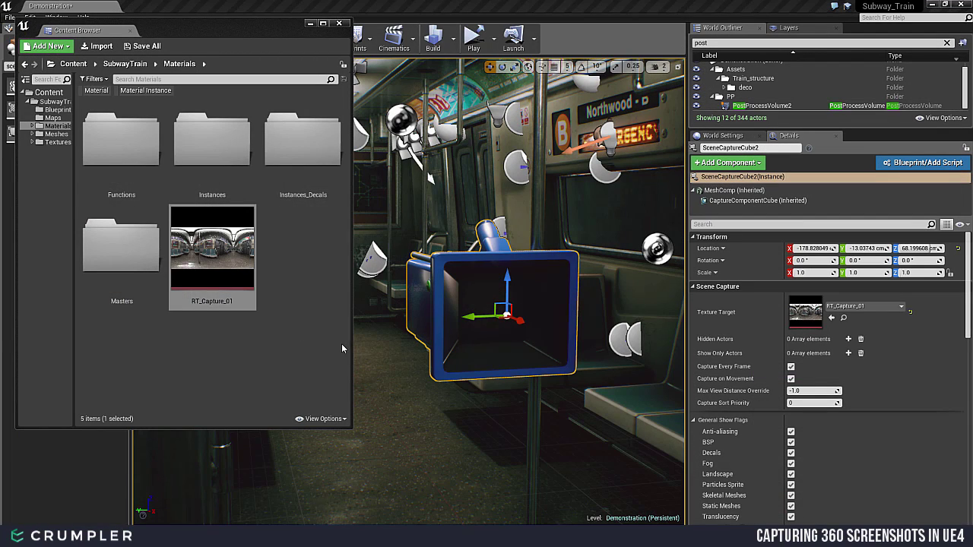
Step: Move the scene capture cube down the aisle to about X -676 cm and Z 54 cm, and review its panorama in RT_Capture_01
click(461, 394)
click(461, 334)
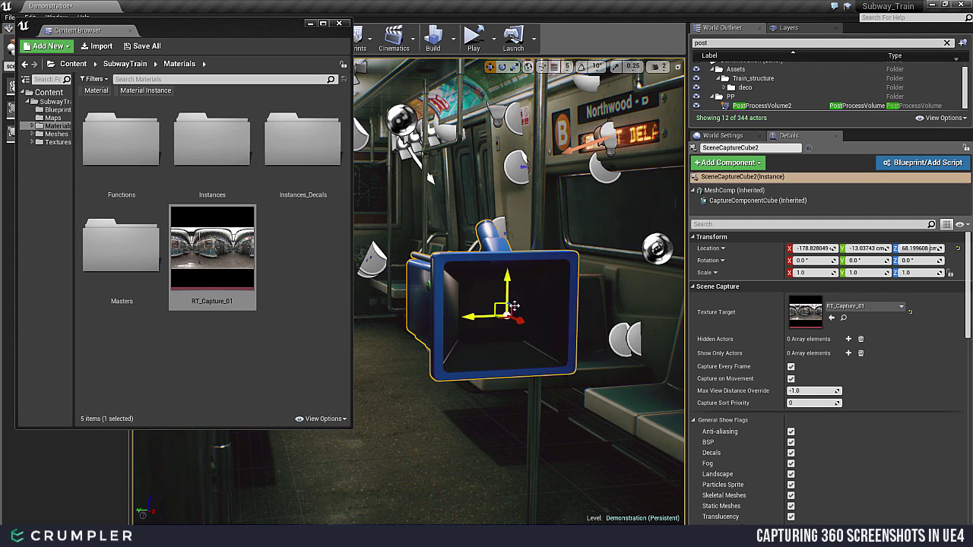
drag(524, 324, 381, 276)
key(f)
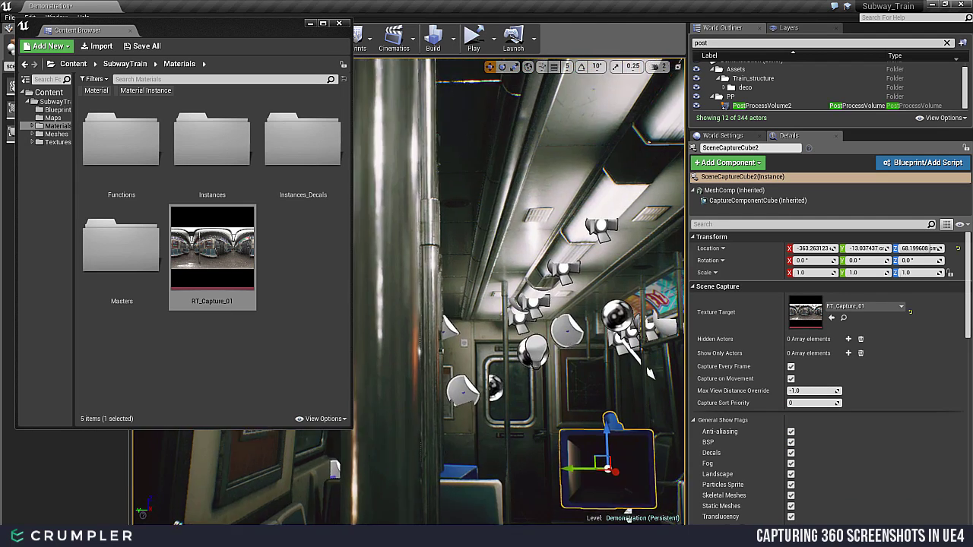
mouse_move(518, 289)
right_down()
mouse_move(519, 275)
mouse_move(523, 298)
right_up()
drag(493, 384, 411, 366)
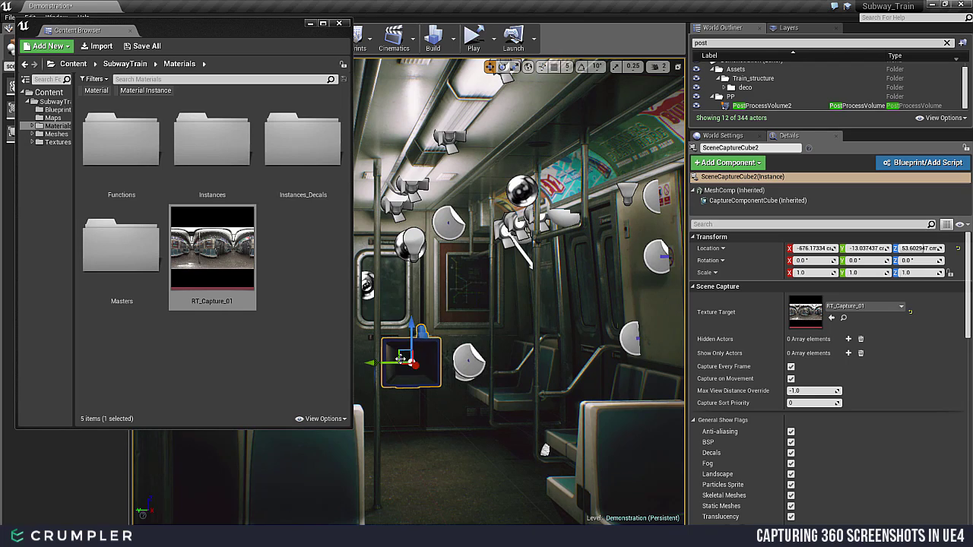
right_drag(410, 334, 380, 337)
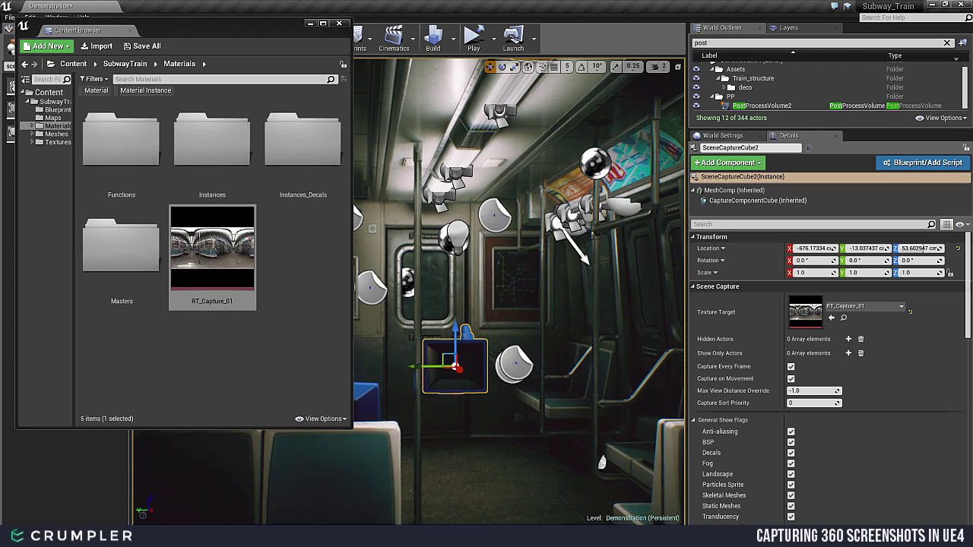
double_click(212, 245)
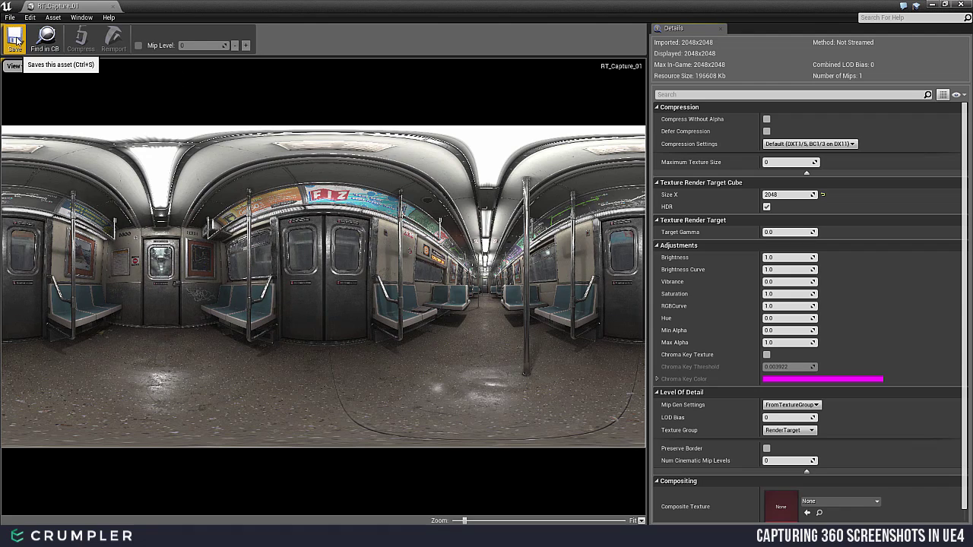
click(112, 6)
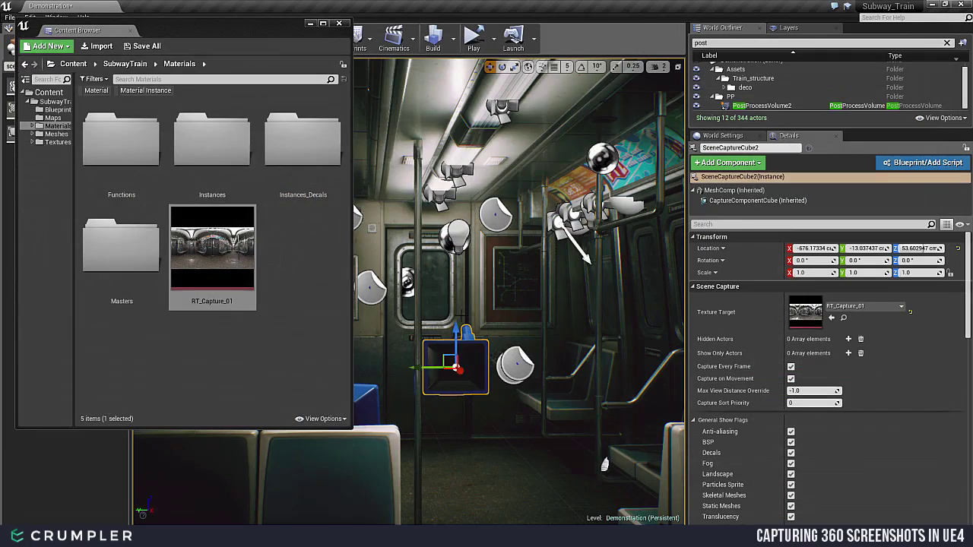
Step: Turn off Capture Every Frame for the scene capture cube and nudge it sideways to about Y -11 cm
right_drag(462, 315, 462, 315)
click(654, 66)
right_drag(591, 284, 591, 284)
right_drag(633, 99, 618, 114)
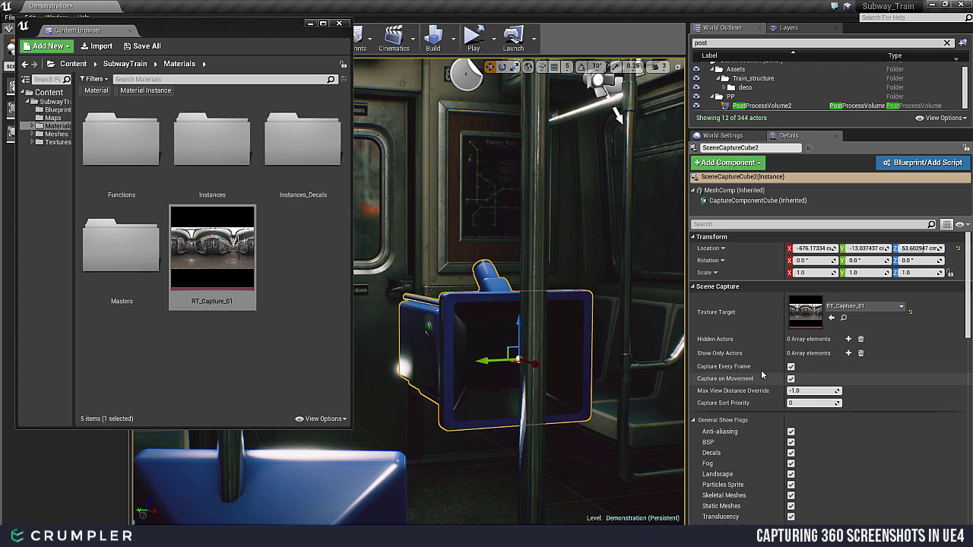
click(792, 367)
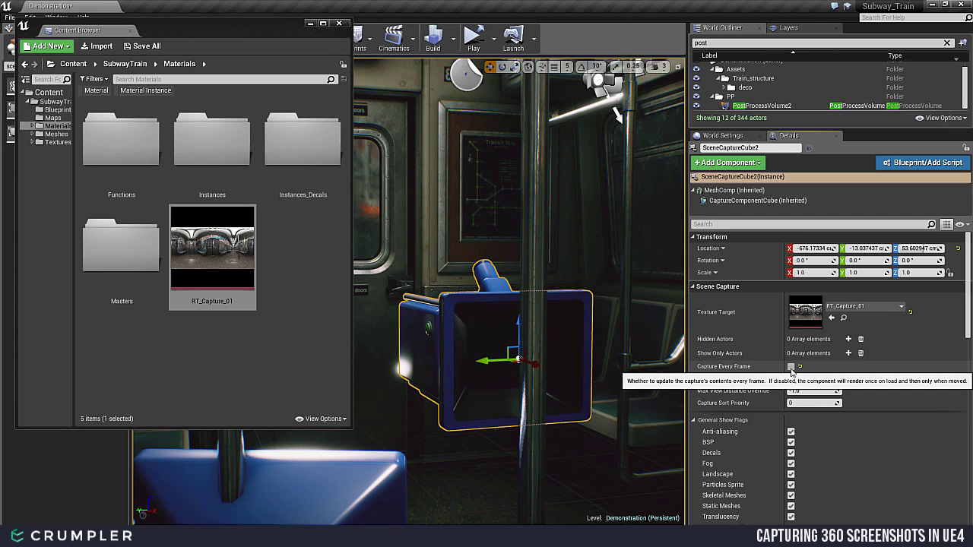
mouse_move(494, 359)
mouse_down()
mouse_move(402, 360)
mouse_move(572, 360)
mouse_move(441, 362)
mouse_move(476, 362)
mouse_up()
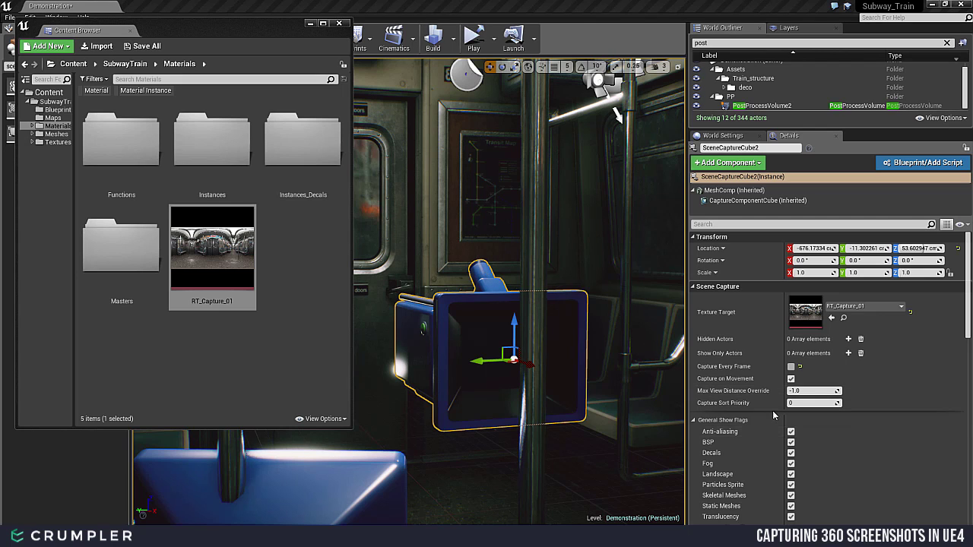
Step: Show the train interior in Game View, compare it with the panorama in RT_Capture_01, and close the render target's editor
scroll(775, 416, down, 1)
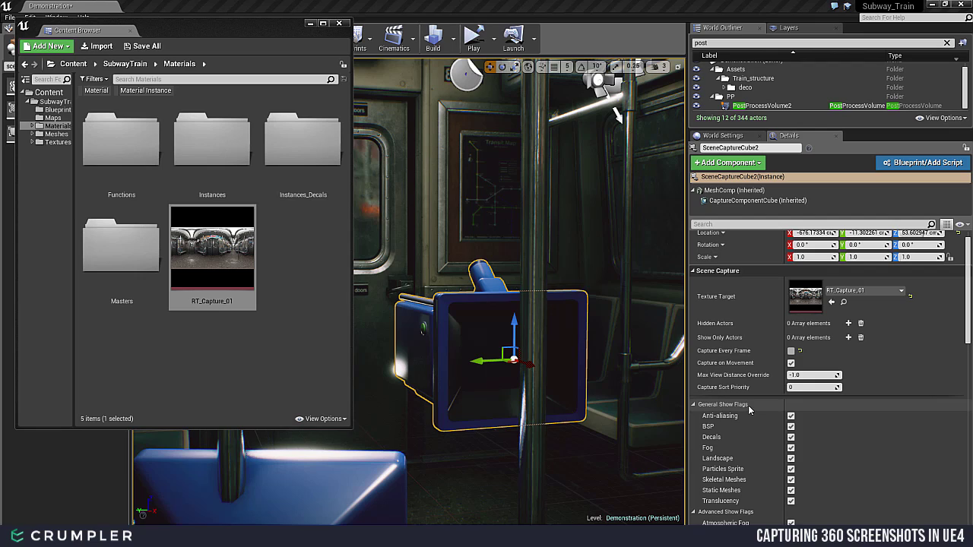
mouse_move(453, 233)
right_down()
mouse_move(465, 232)
mouse_move(461, 190)
mouse_move(472, 228)
right_up()
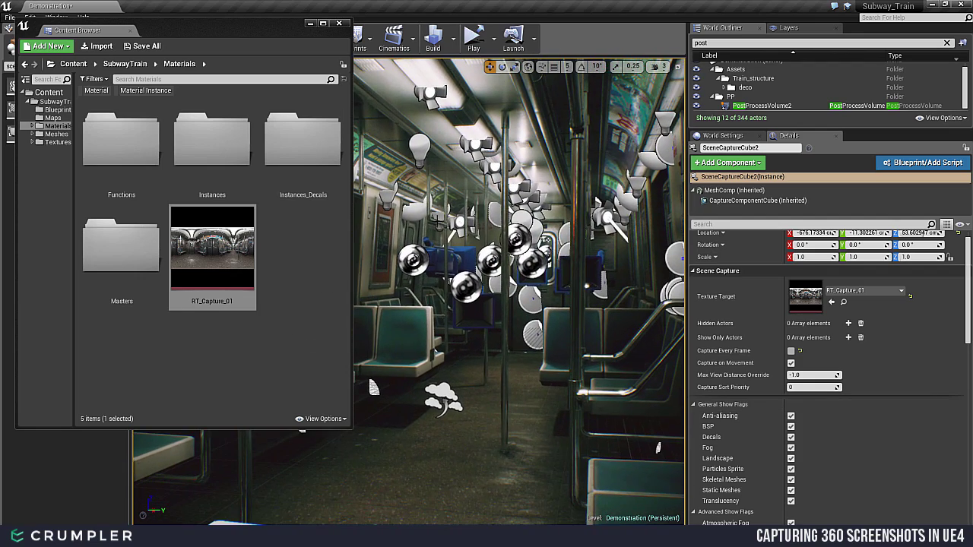
key(g)
click(232, 259)
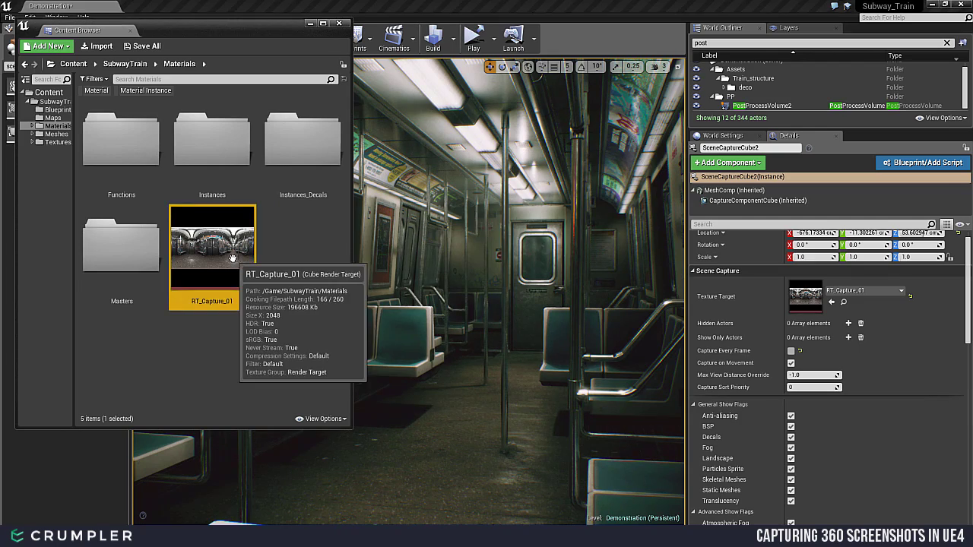
double_click(233, 259)
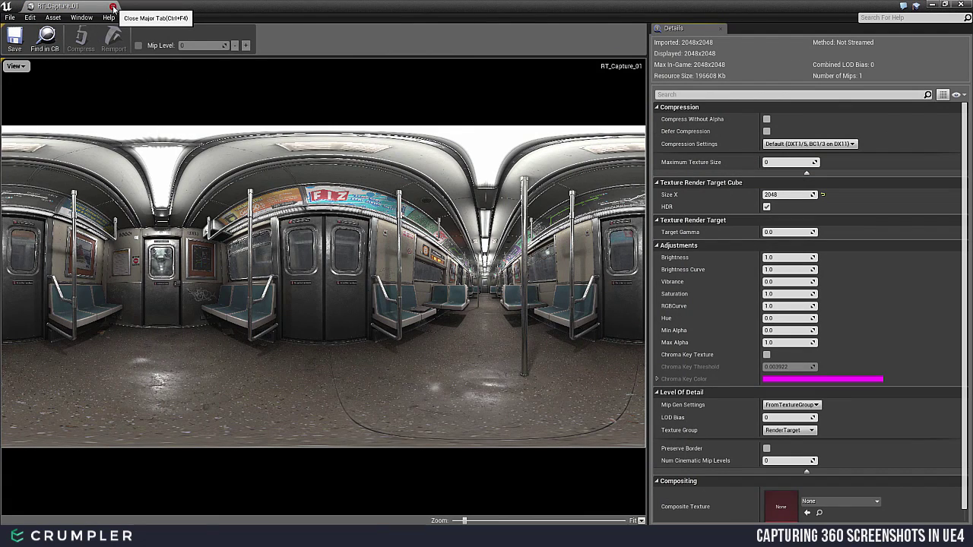
click(113, 6)
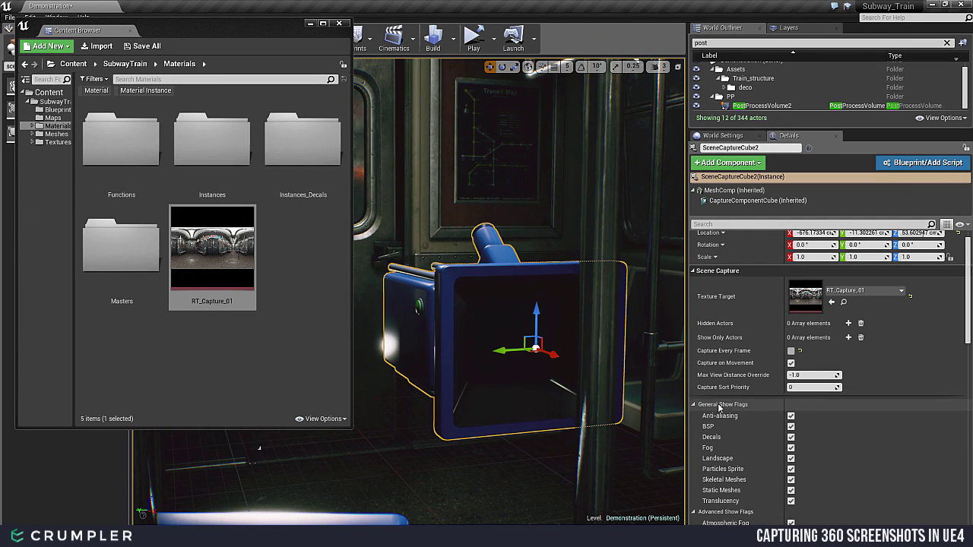
Step: Examine the scene capture cube's General, Advanced, Post Processing and Lighting show flags
scroll(752, 449, down, 3)
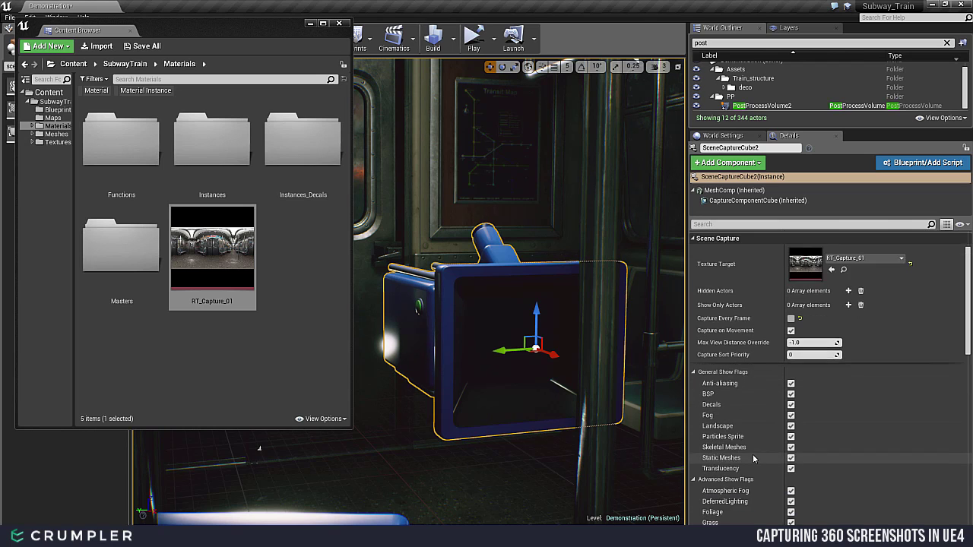
scroll(753, 456, down, 4)
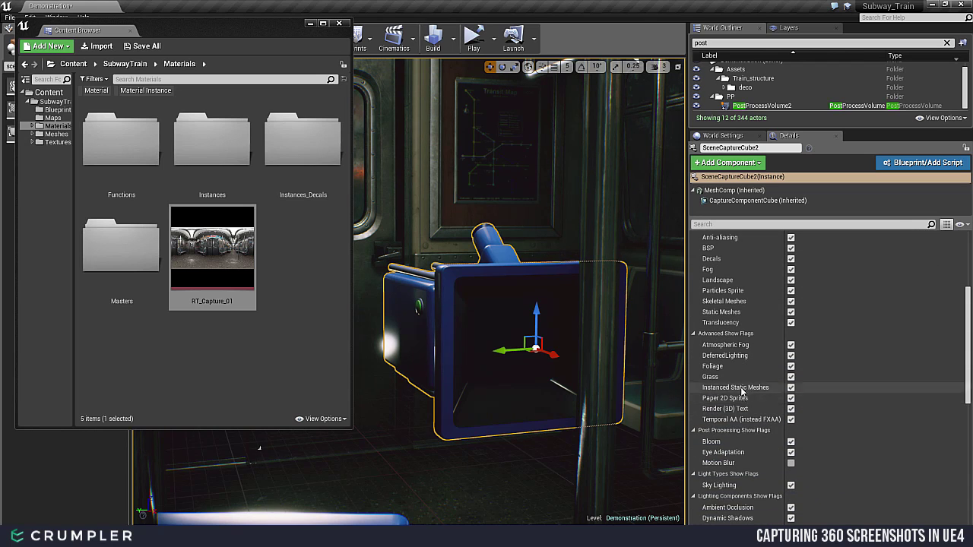
scroll(745, 381, down, 1)
scroll(761, 426, down, 3)
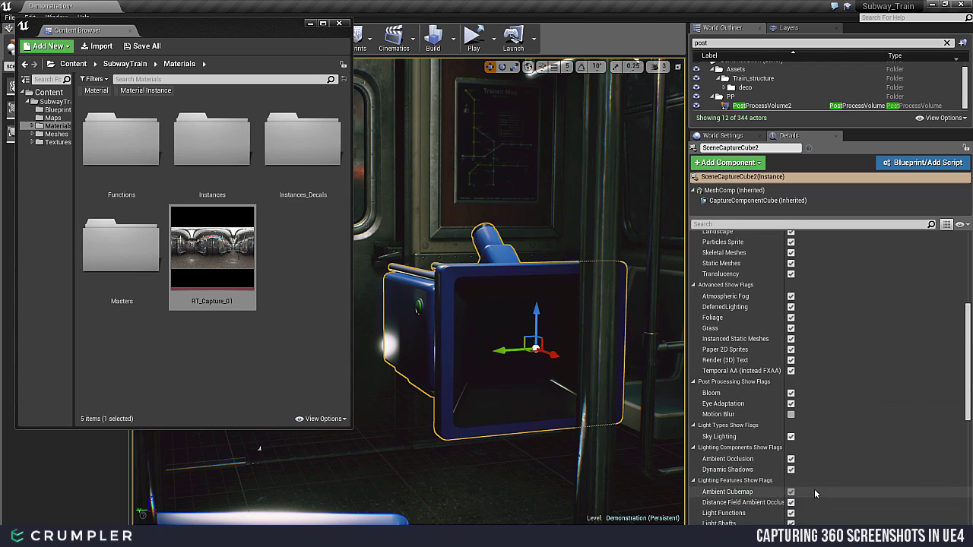
scroll(790, 479, down, 2)
scroll(785, 466, down, 2)
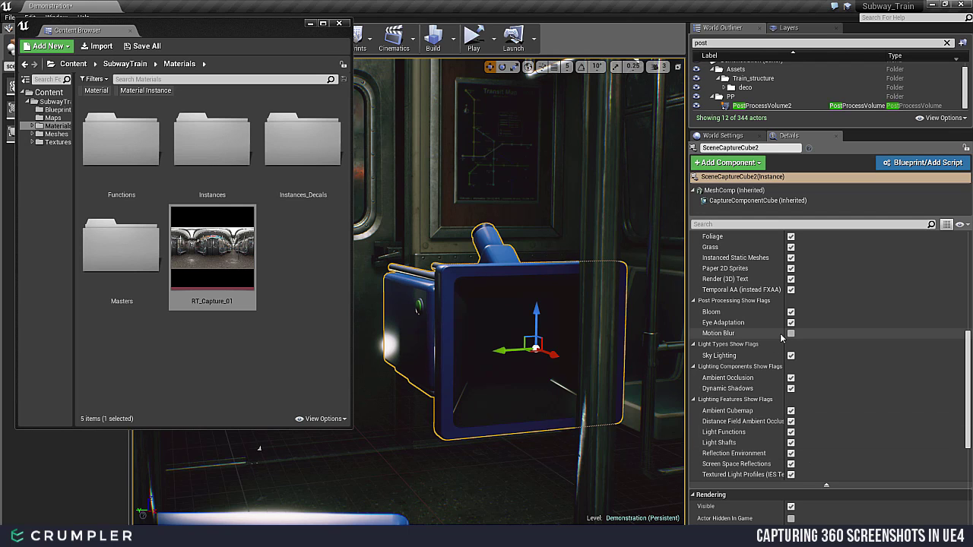
scroll(780, 365, up, 3)
scroll(781, 346, up, 2)
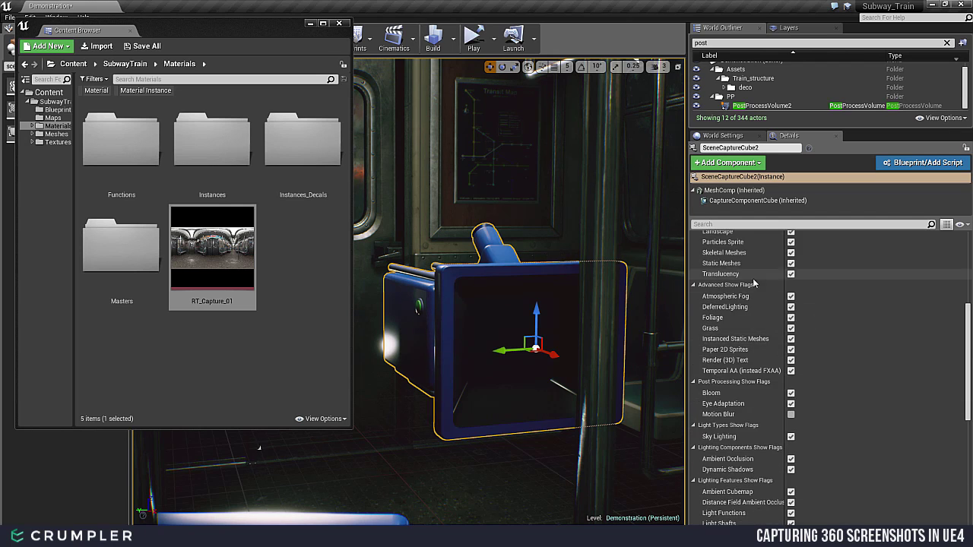
scroll(795, 312, up, 2)
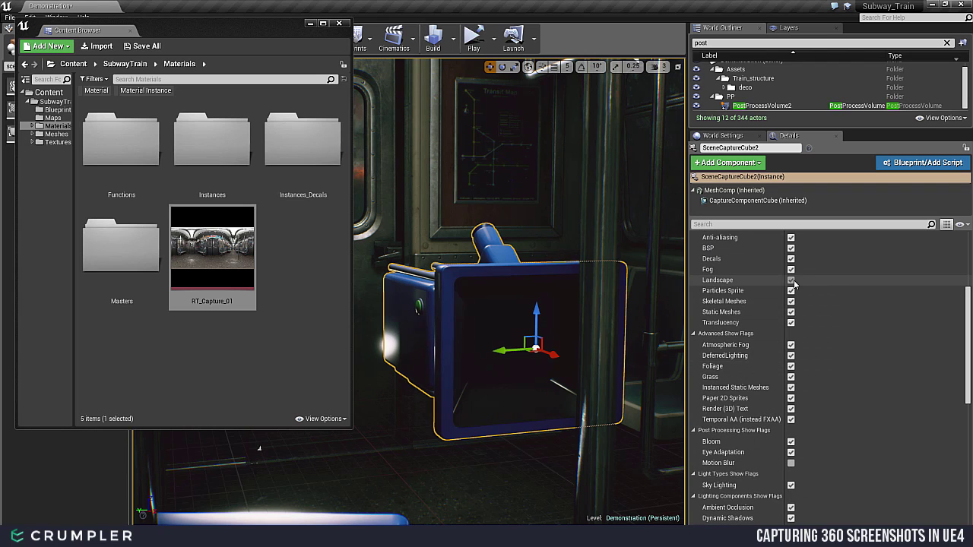
scroll(810, 319, up, 1)
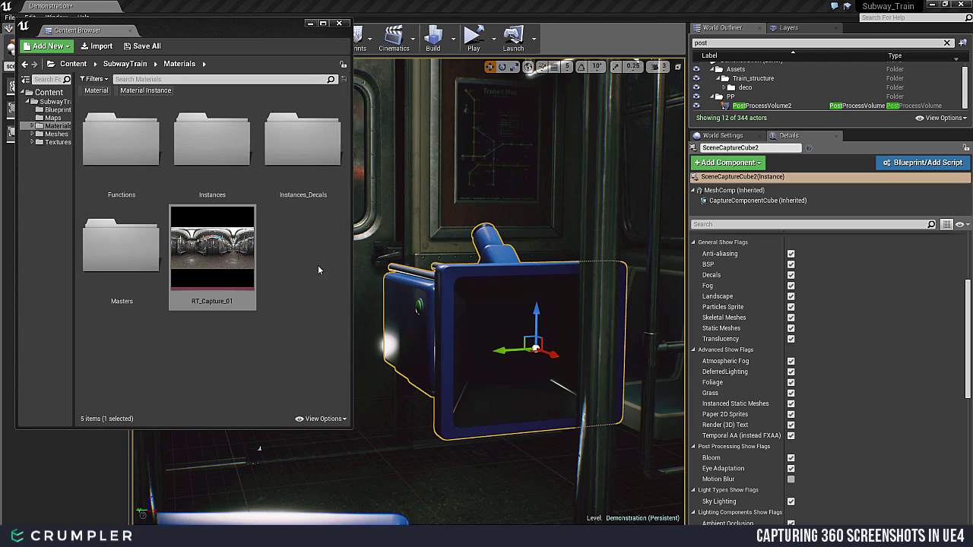
Step: Export the RT_Capture_01 render target to the Desktop as an HDR file named RT_Capture_01
right_click(214, 239)
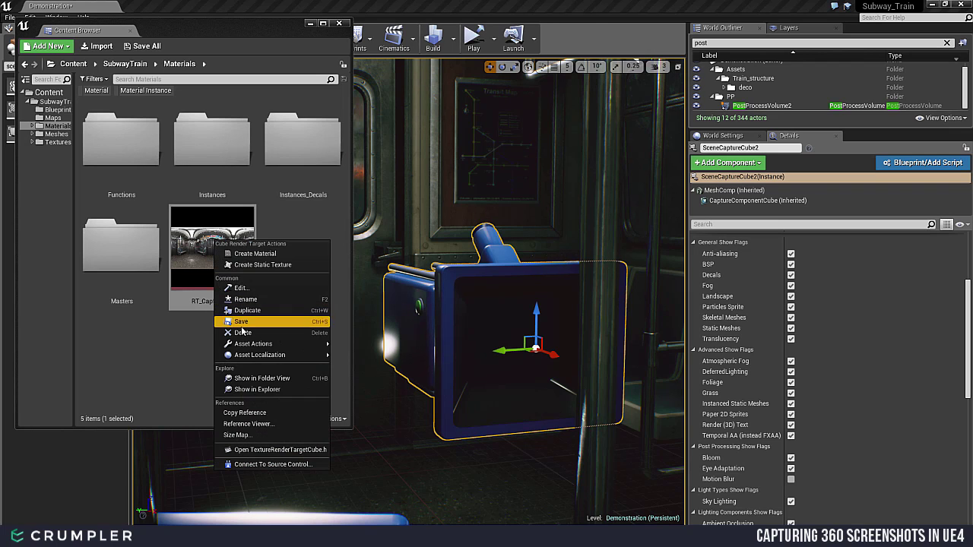
mouse_move(243, 345)
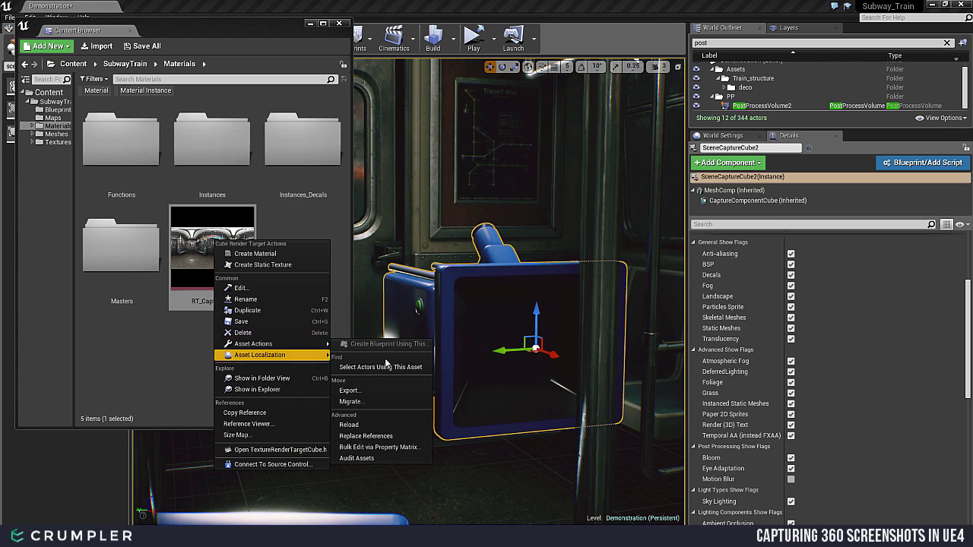
click(351, 390)
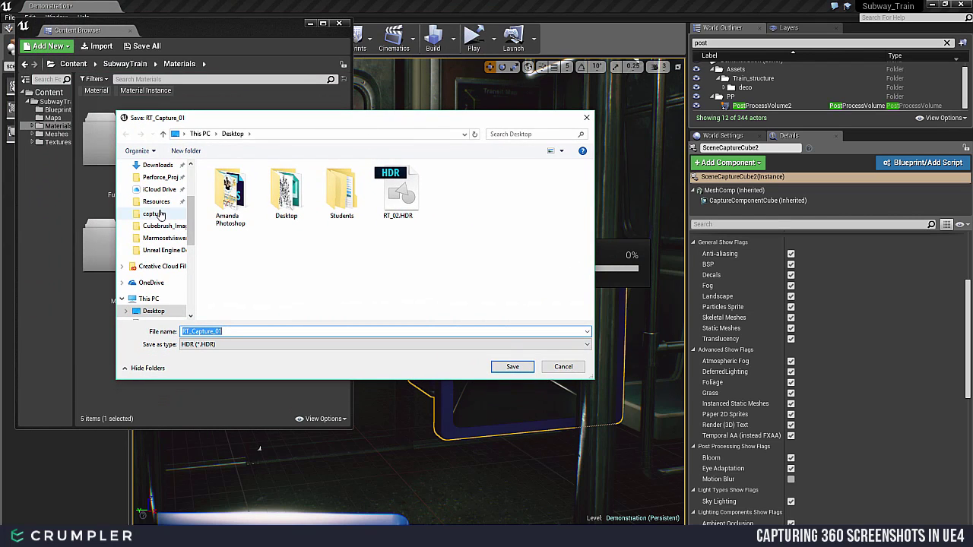
scroll(157, 193, up, 2)
click(153, 201)
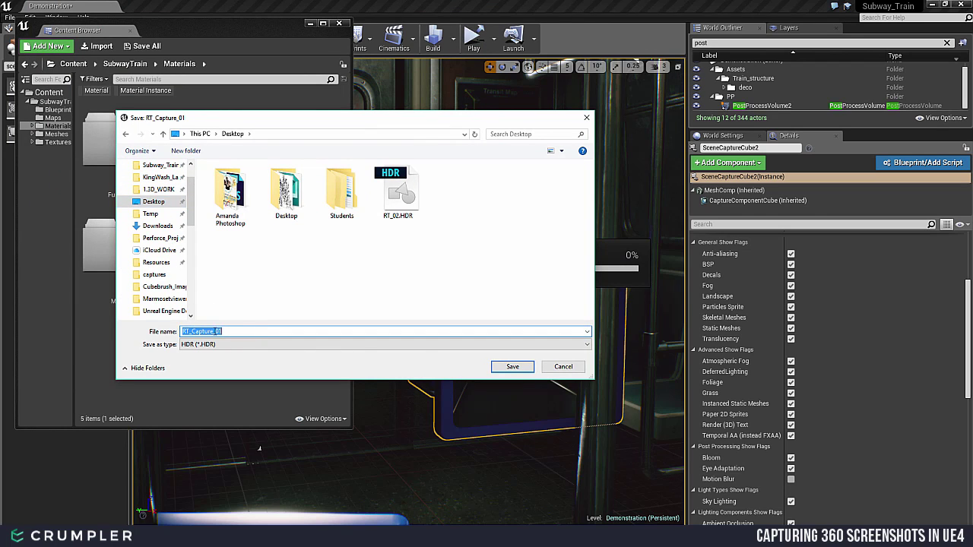
click(498, 369)
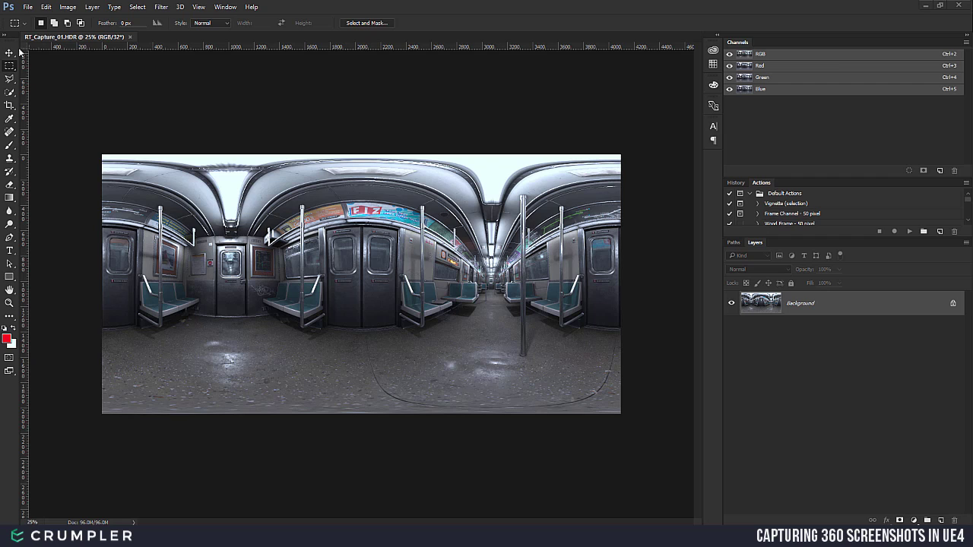
Step: Switch to Photoshop and convert RT_Capture_01.HDR to 8 Bits/Channel, comparing the HDR Toning preview and applying the Exposure and Gamma method
click(68, 6)
mouse_move(73, 18)
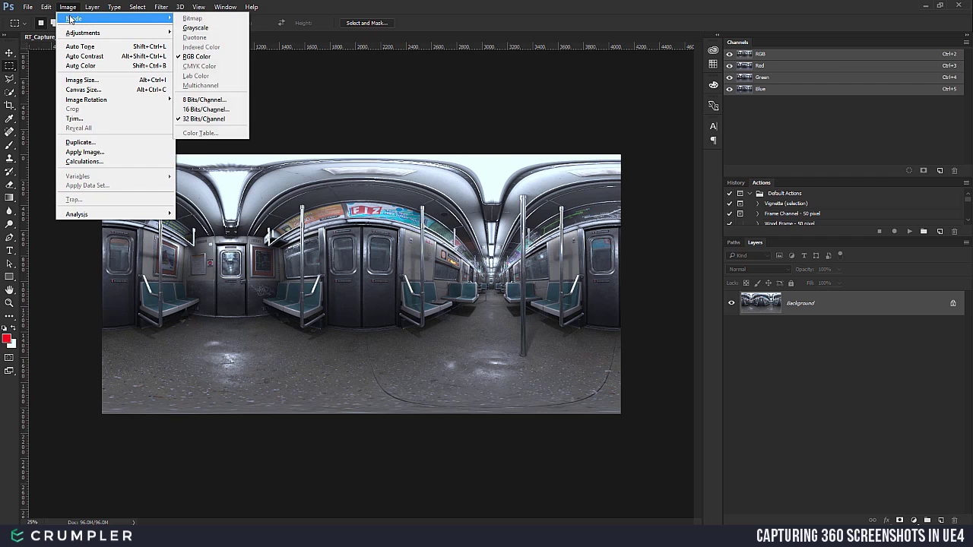
click(208, 101)
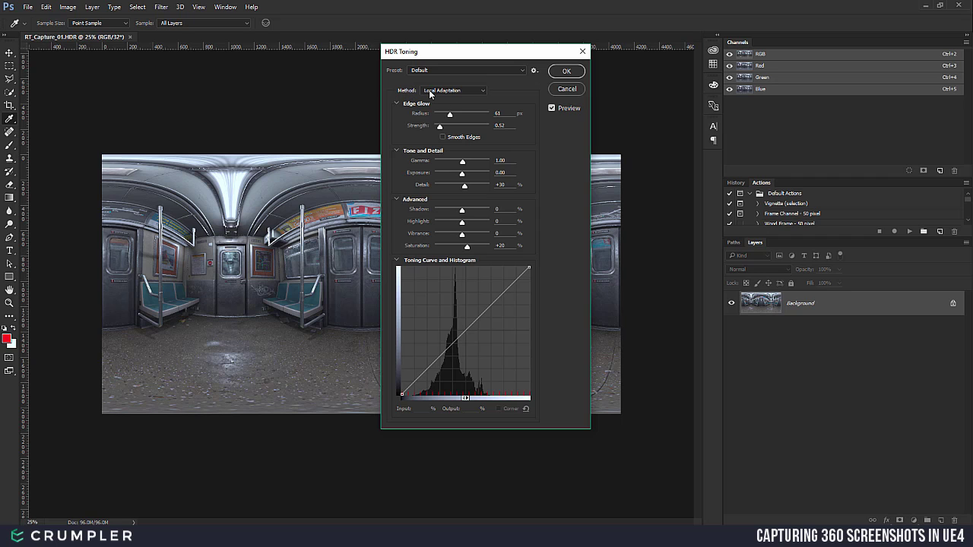
click(551, 109)
click(552, 109)
click(551, 109)
click(551, 108)
click(551, 109)
click(551, 109)
click(436, 91)
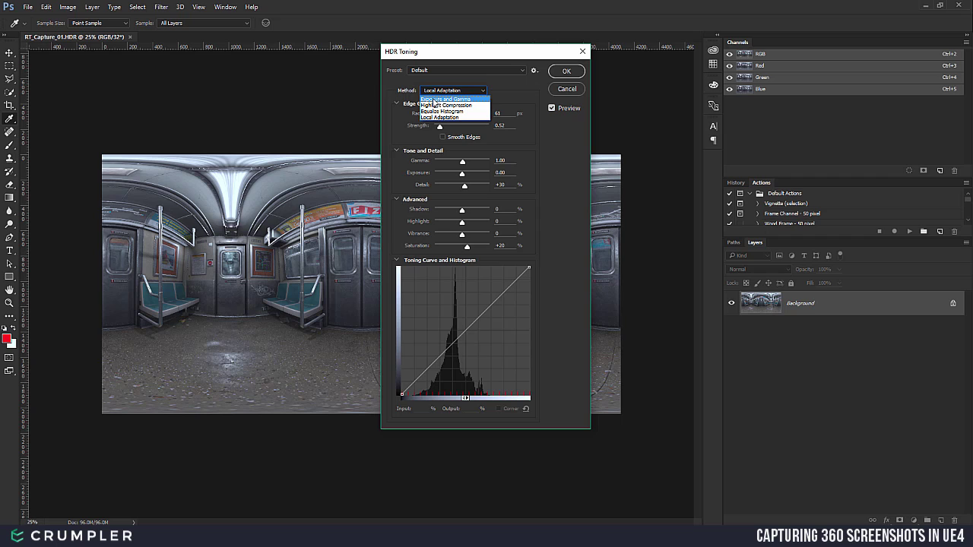
click(434, 100)
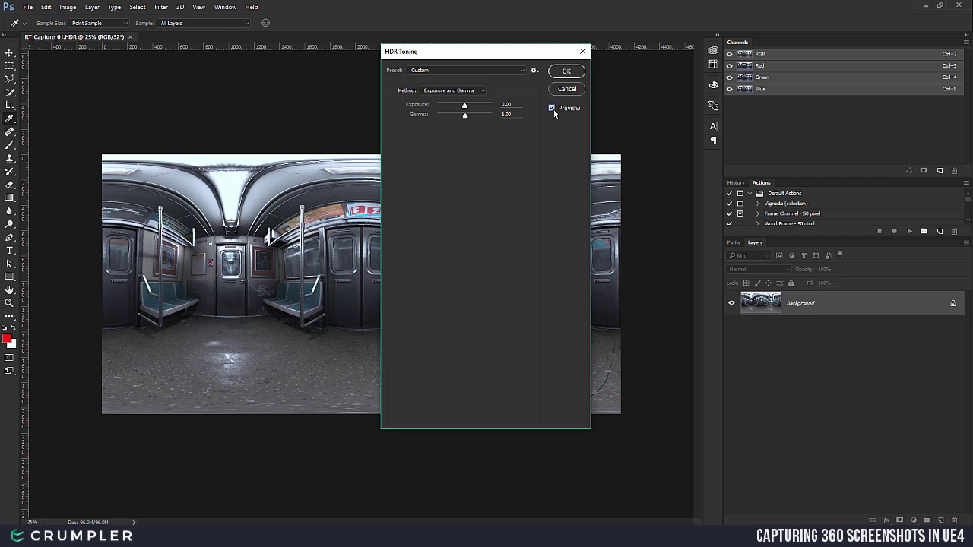
click(567, 71)
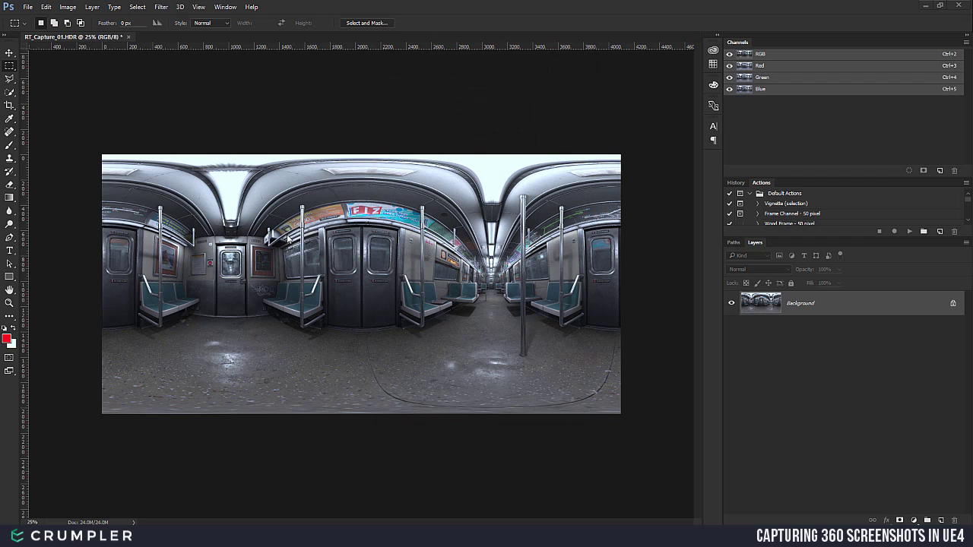
Step: Save the panorama to the Desktop as RT_Capture_01.jpg in JPEG format with quality 12 (Maximum)
click(29, 7)
click(42, 119)
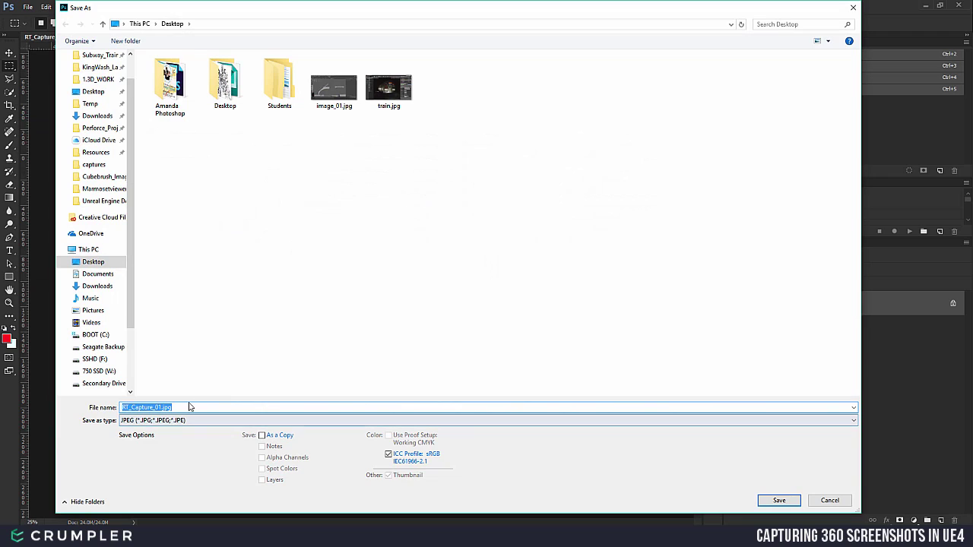
click(165, 407)
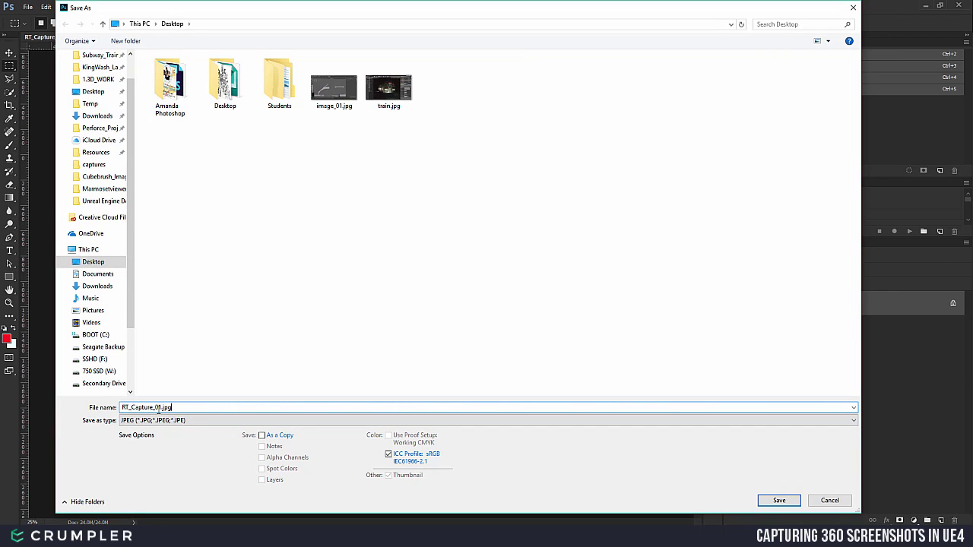
click(795, 504)
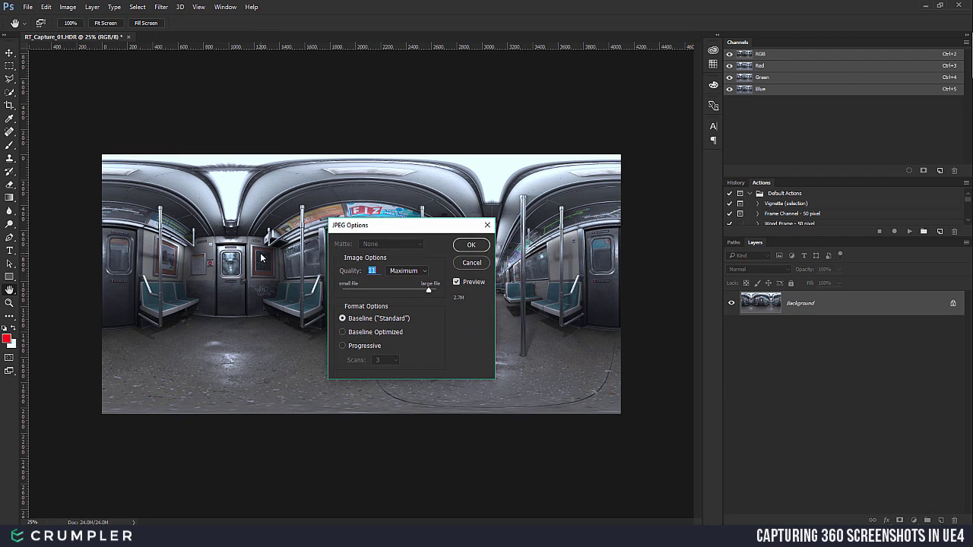
drag(412, 237, 446, 238)
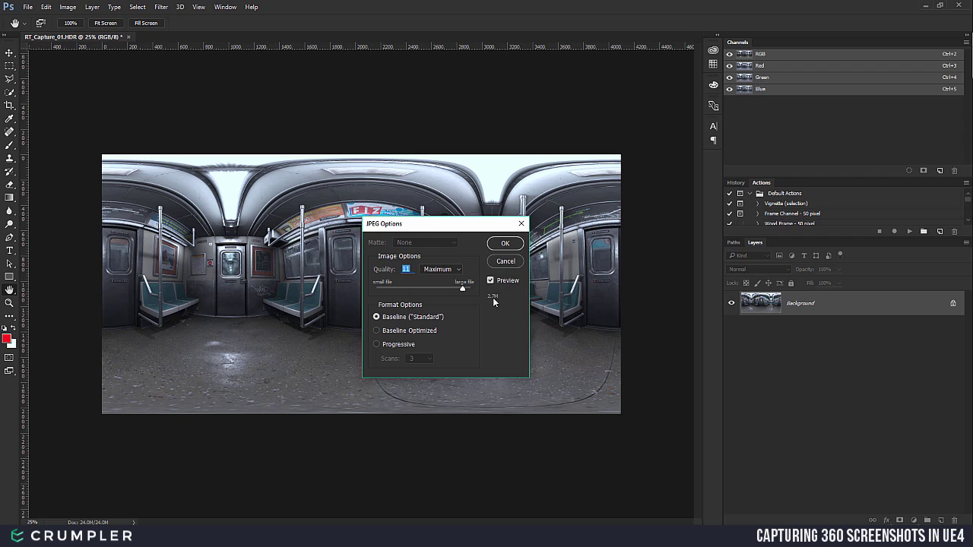
drag(462, 289, 475, 286)
click(505, 244)
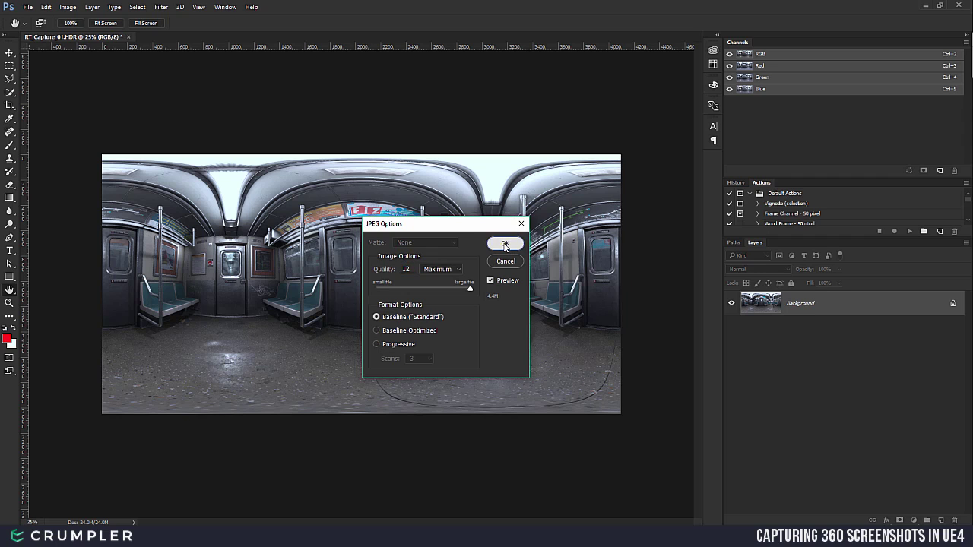
key(m)
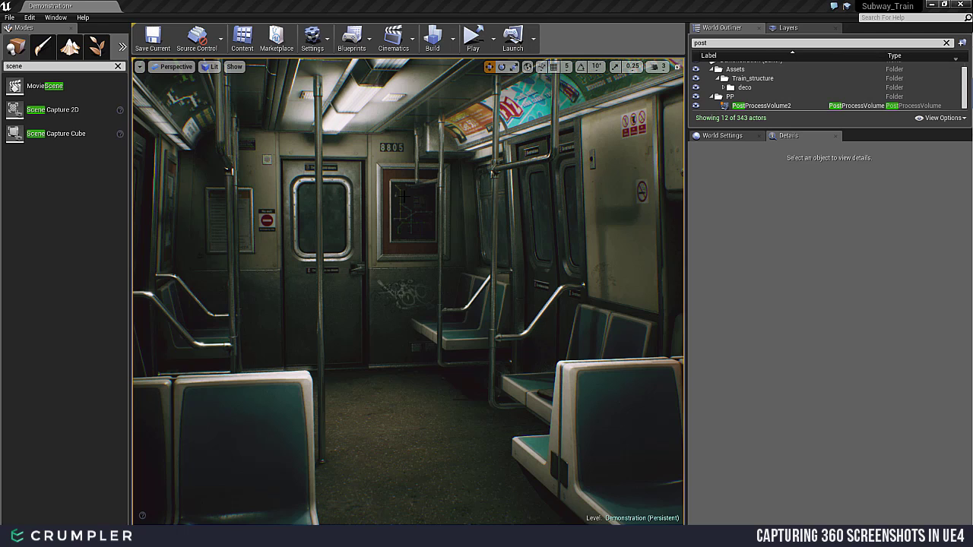
Step: Switch to Unreal Editor, open the Plugins window and search the built-in plugins for "ansel"
click(330, 38)
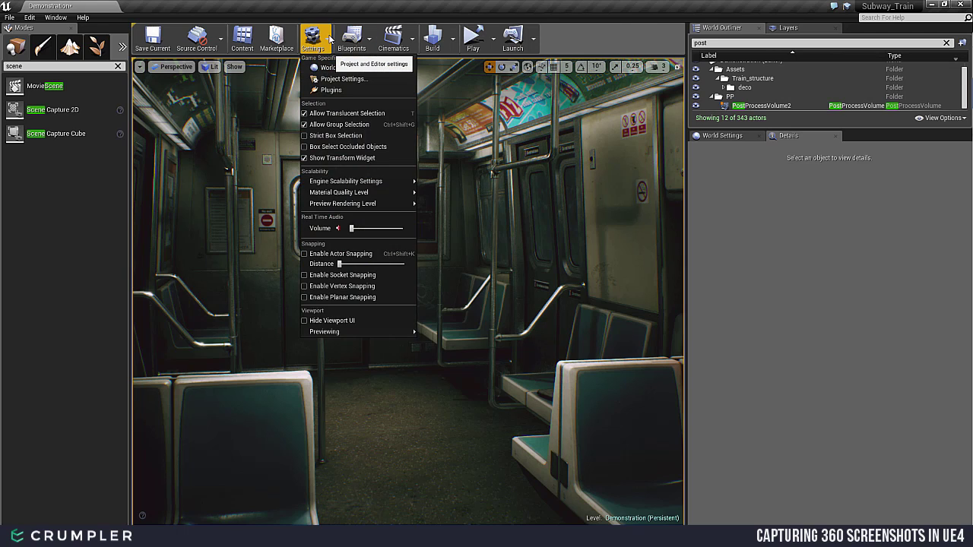
click(329, 81)
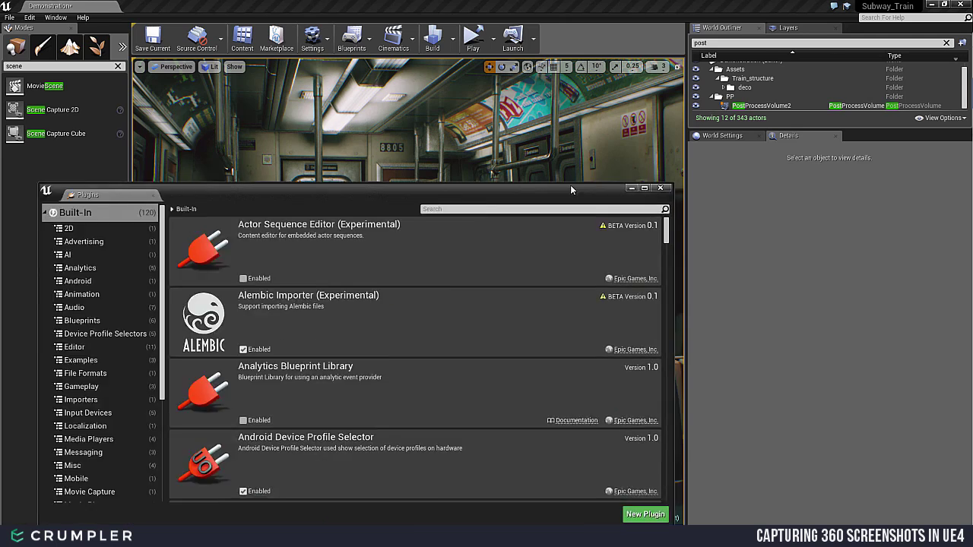
drag(571, 185, 637, 101)
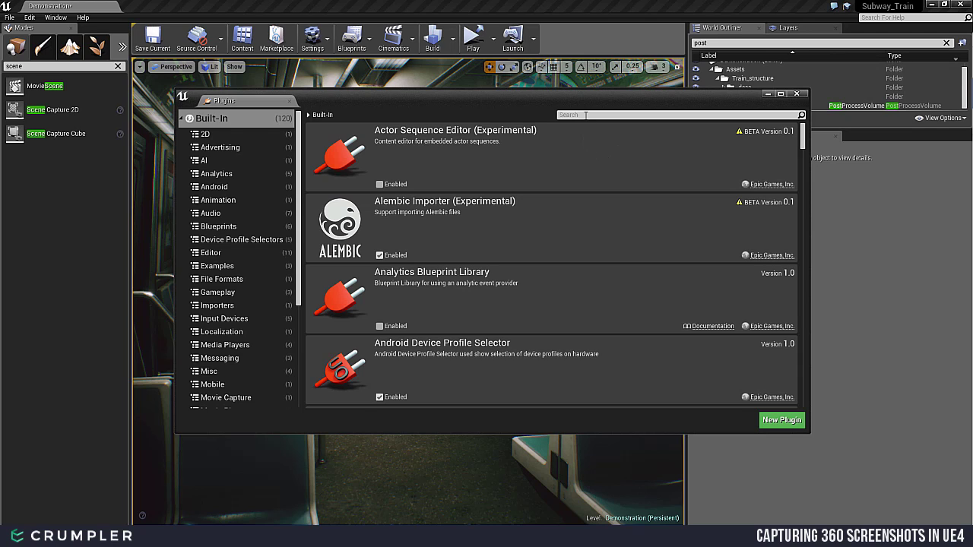
text(ansel)
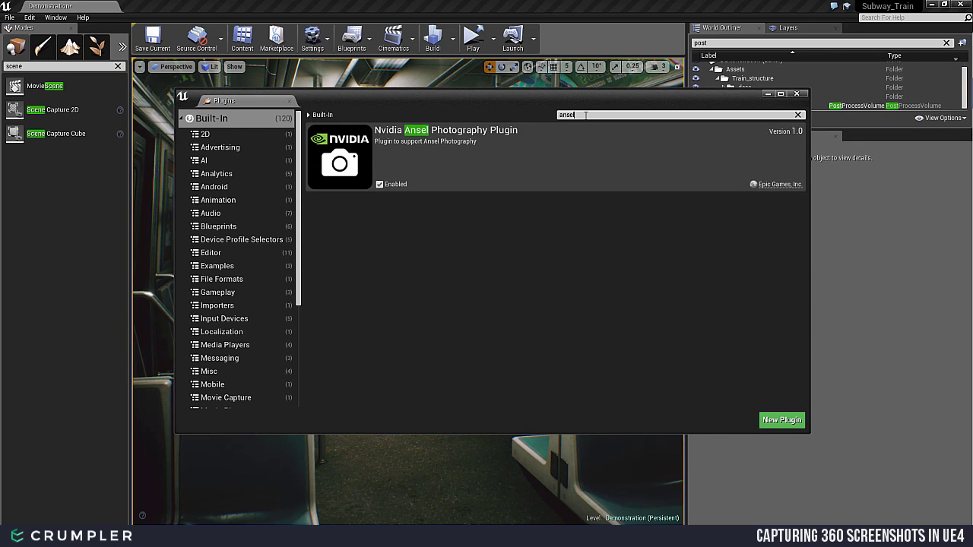
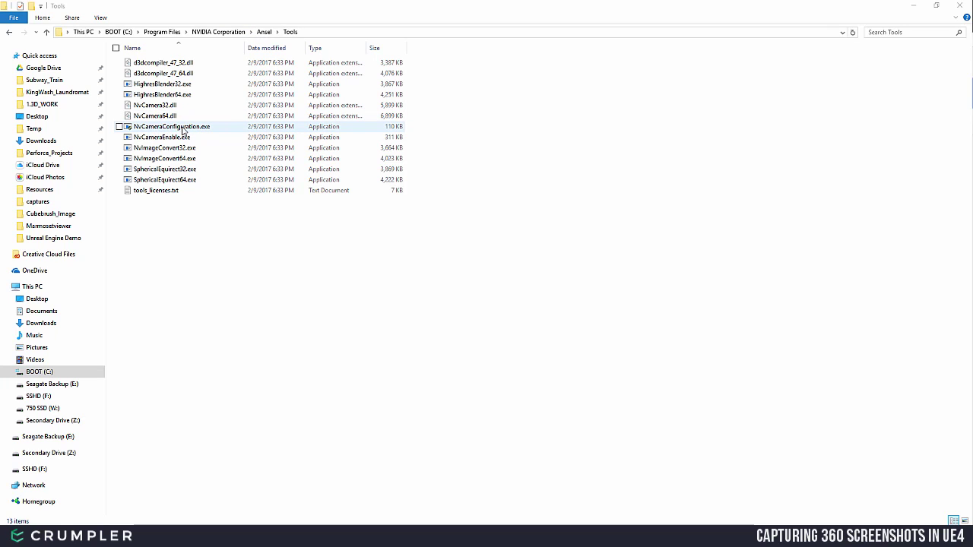
Step: Switch to File Explorer and launch NvCameraConfiguration.exe from the NVIDIA Ansel Tools folder to review the Ansel configuration options
double_click(196, 128)
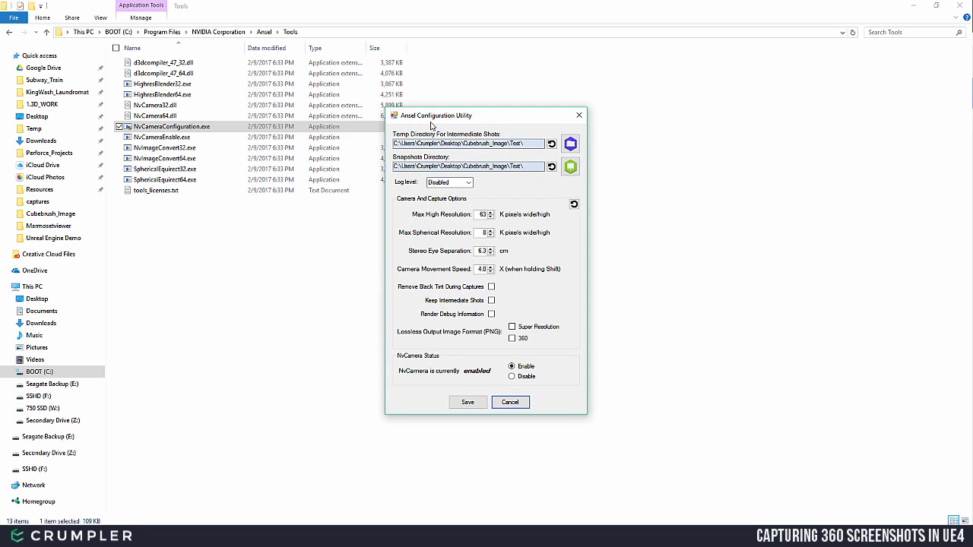
click(309, 245)
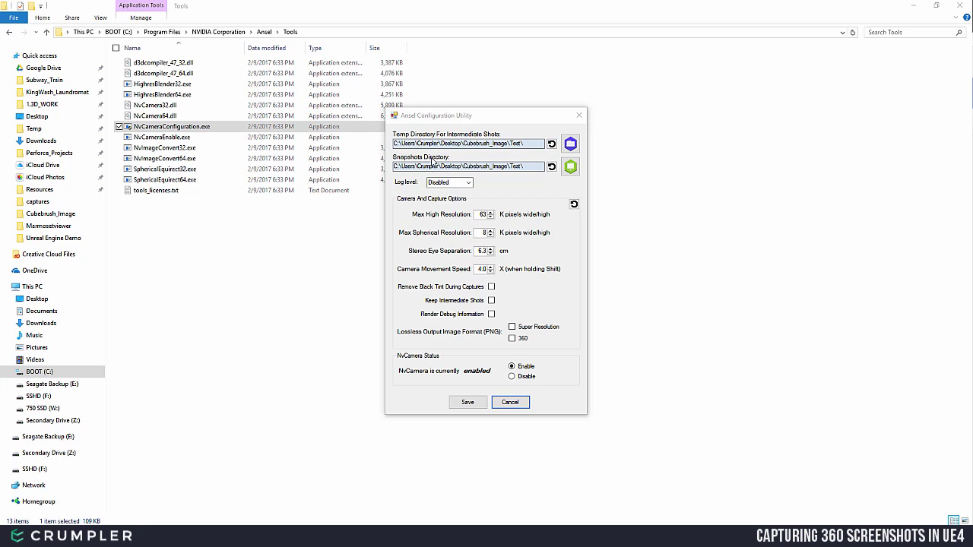
Step: Inspect the folder picker for the Snapshots Directory, keep the existing folder and save the Ansel configuration
click(571, 166)
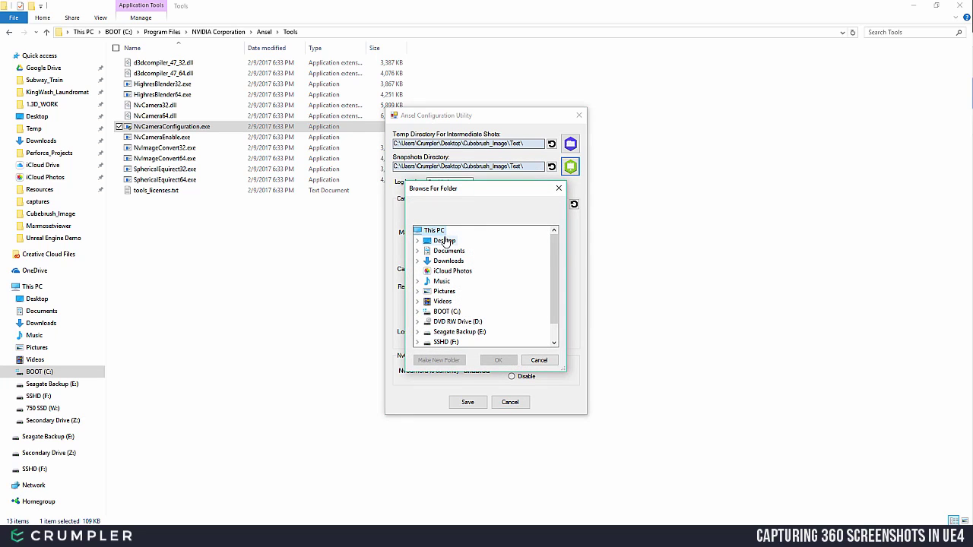
click(539, 360)
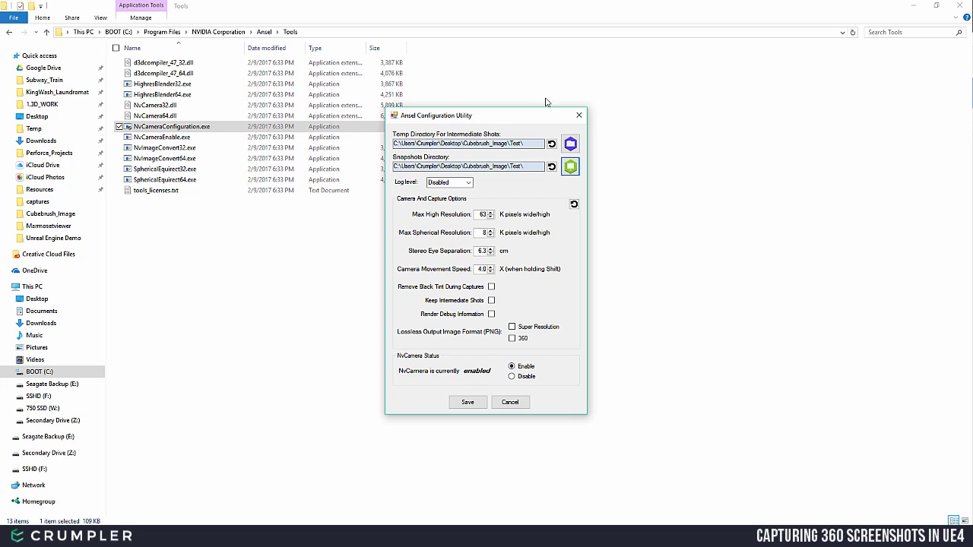
click(469, 402)
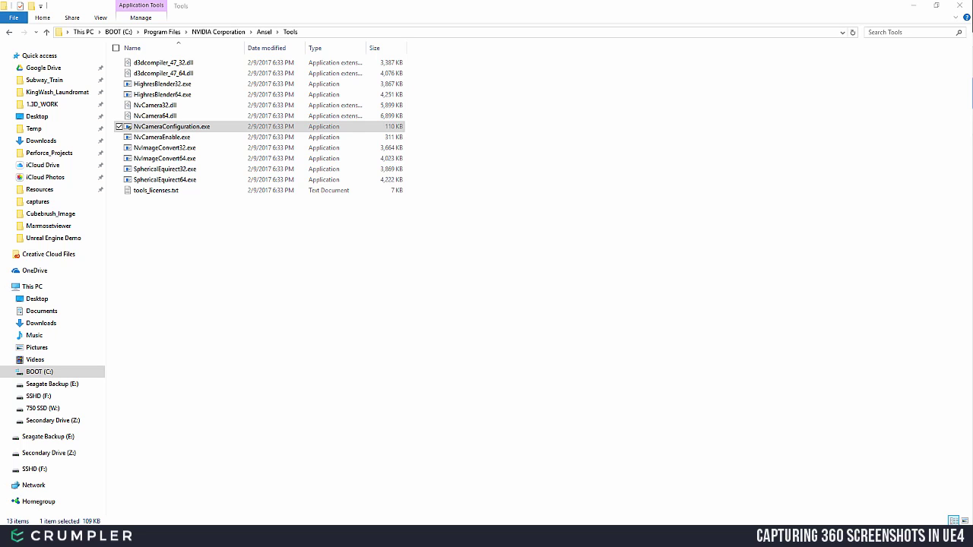
Step: Open Command Prompt, run "C:\Program Files\NVIDIA Corporation\Ansel\Tools\NvCameraEnable.exe" whitelisting-everything, and close it
key(super)
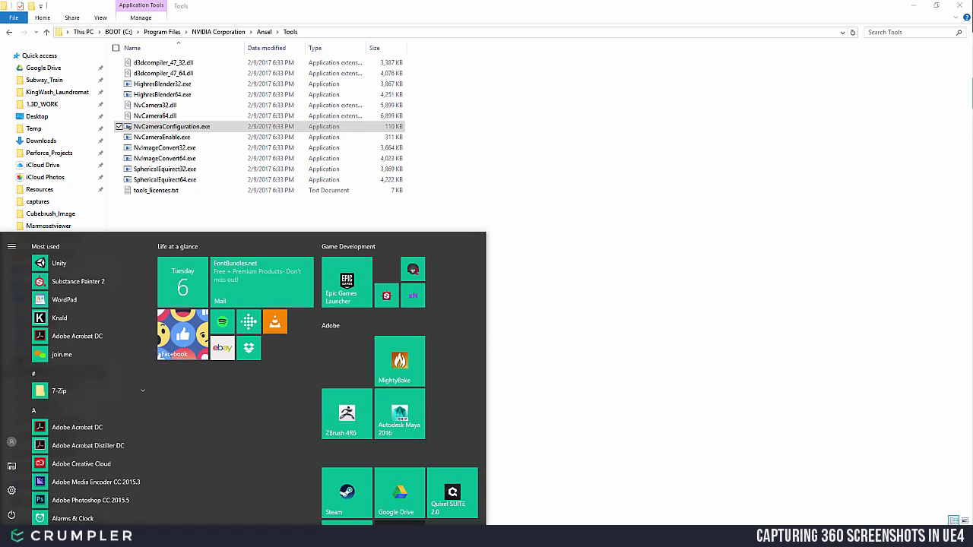
text(command)
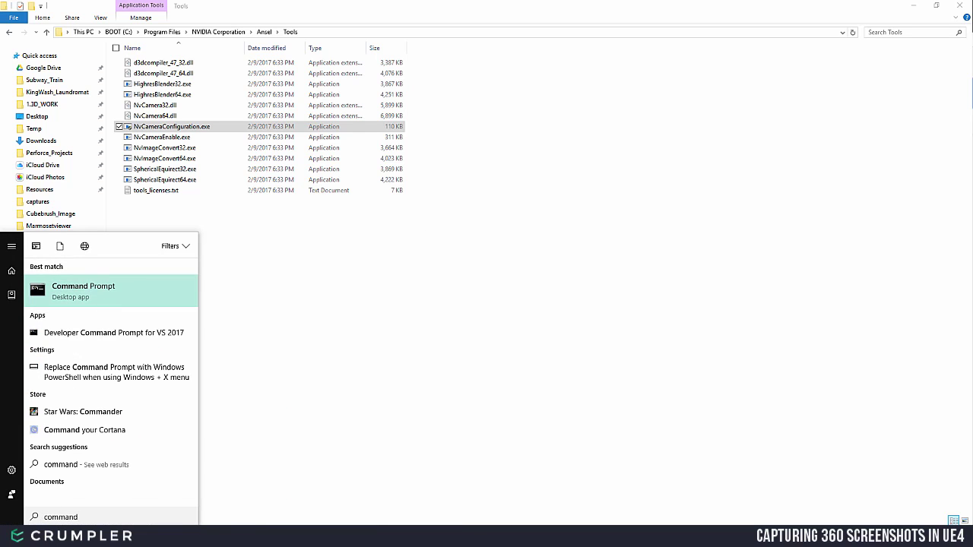
key(Return)
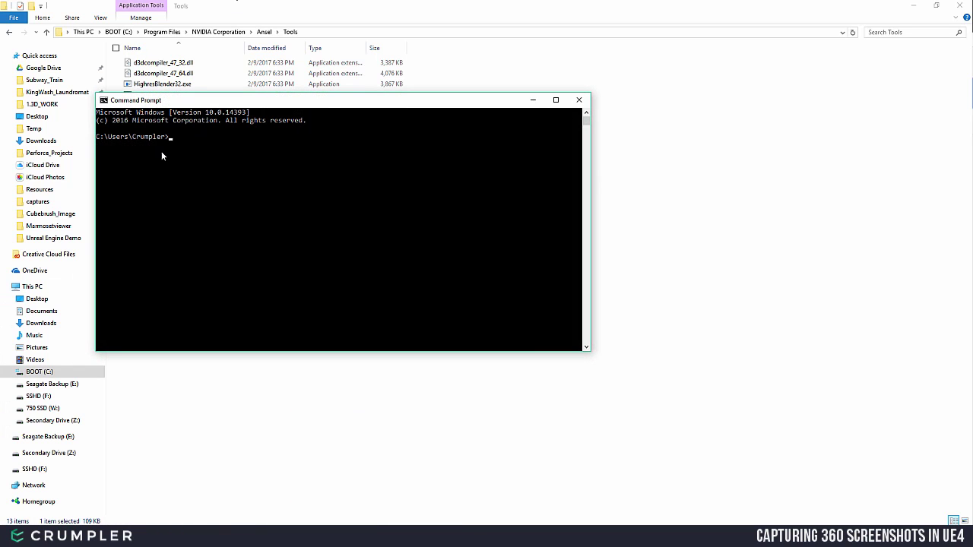
drag(196, 100, 264, 144)
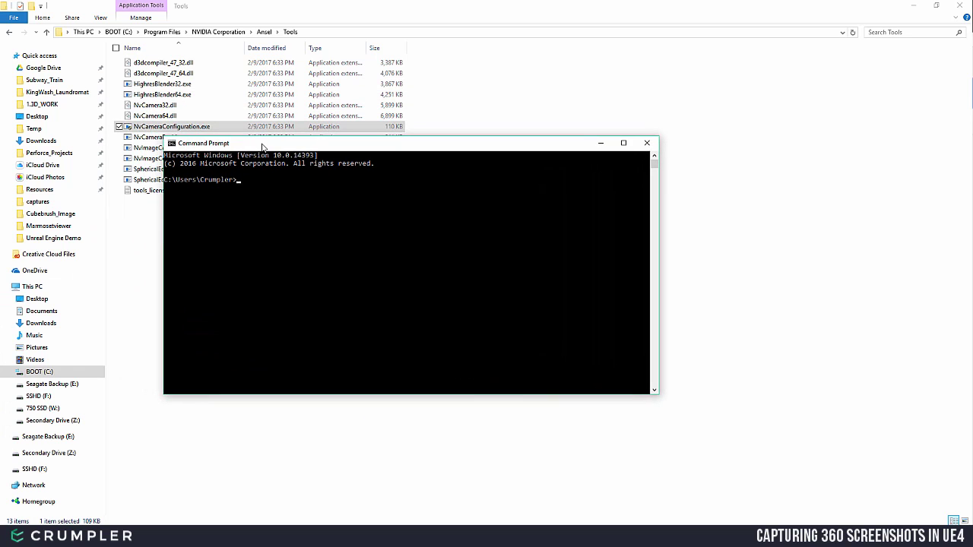
click(246, 181)
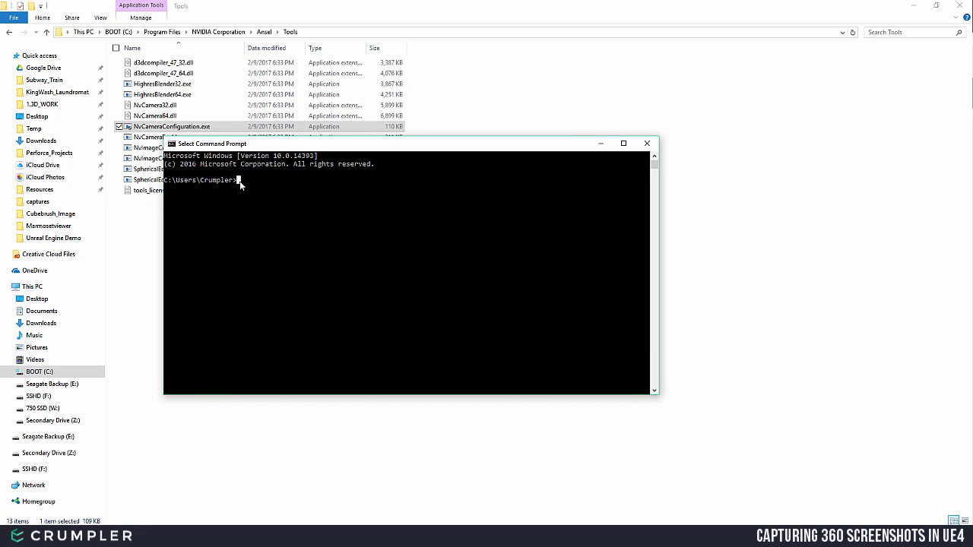
text("C:\Program Files\NVIDIA Corporation\Ansel\Tools\NvCameraEnable.exe" whitelisting-everything)
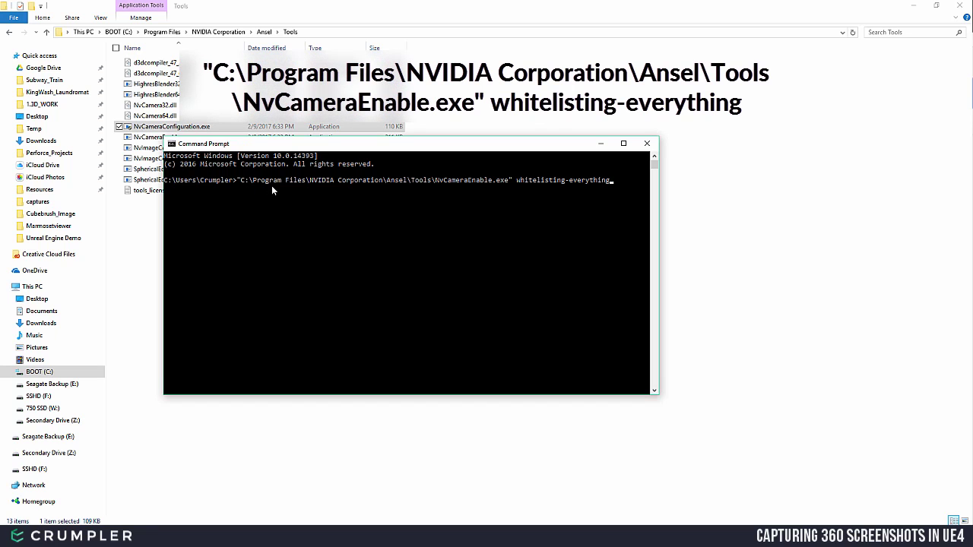
drag(348, 147, 352, 219)
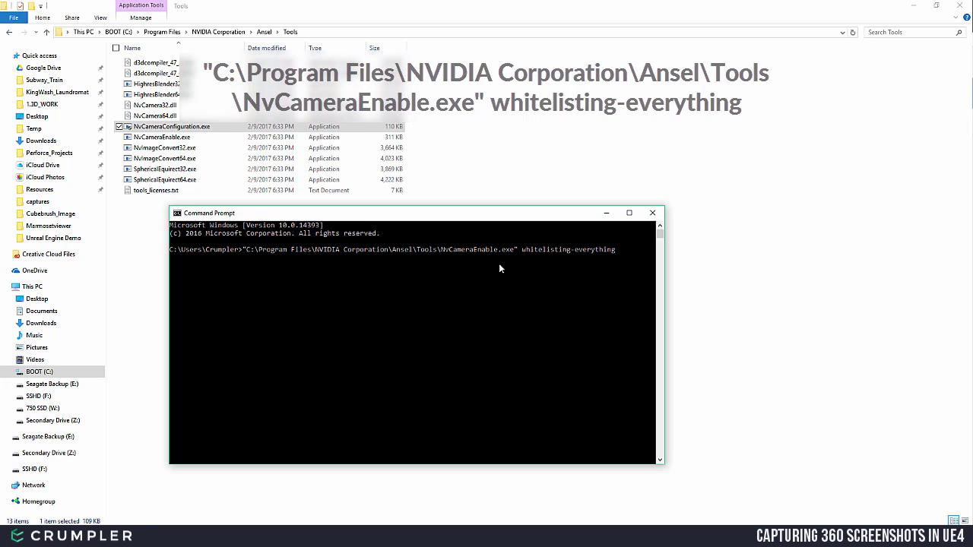
key(Return)
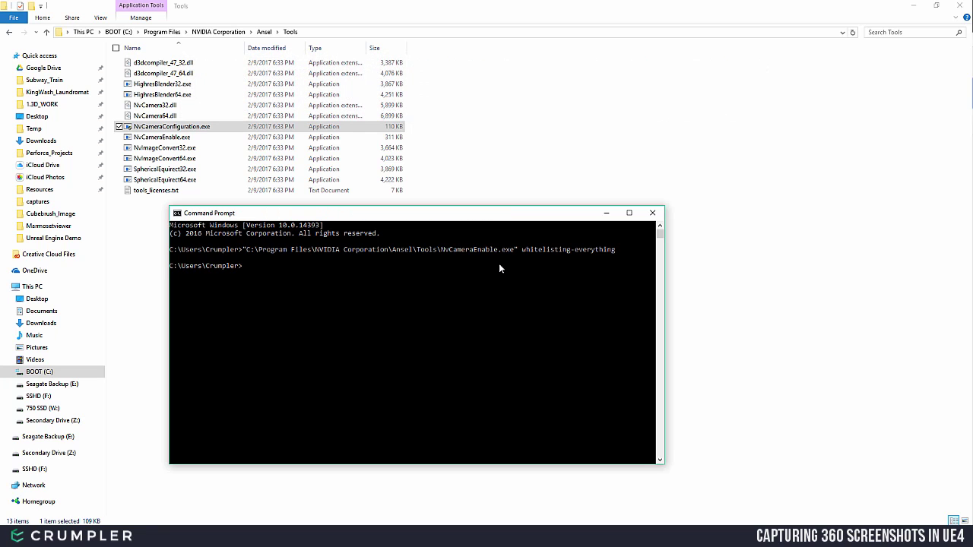
click(653, 214)
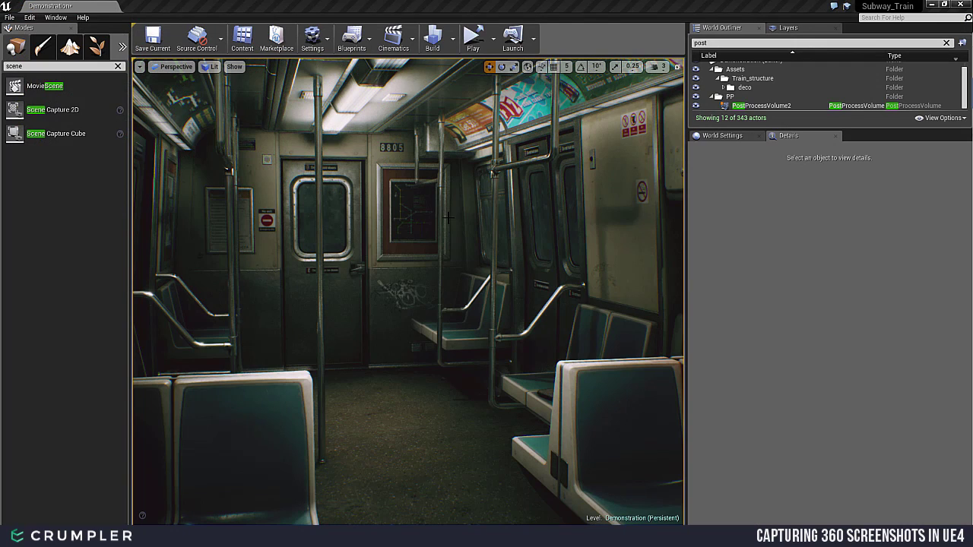
Step: In Unreal Editor, play the subway train level as a Standalone Game and bring up the Ansel overlay
click(492, 44)
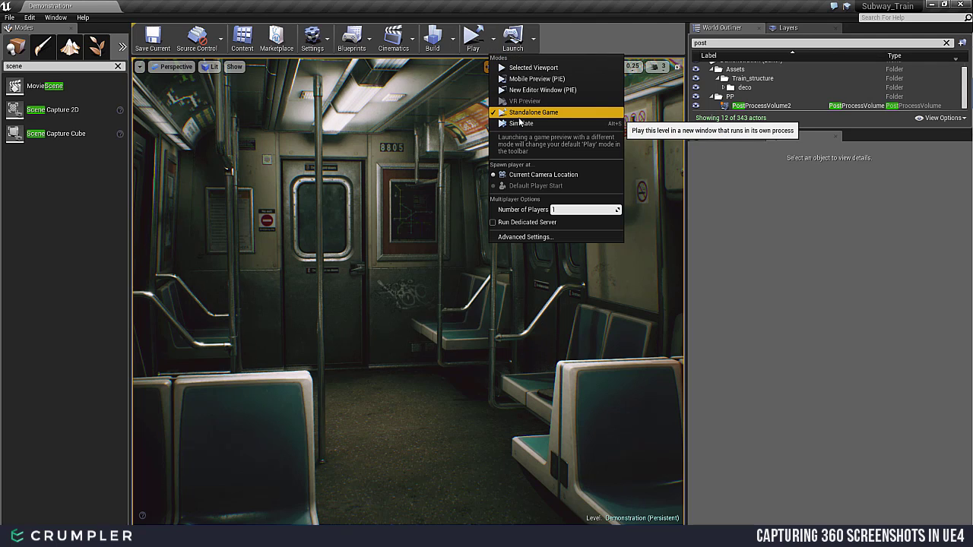
click(521, 116)
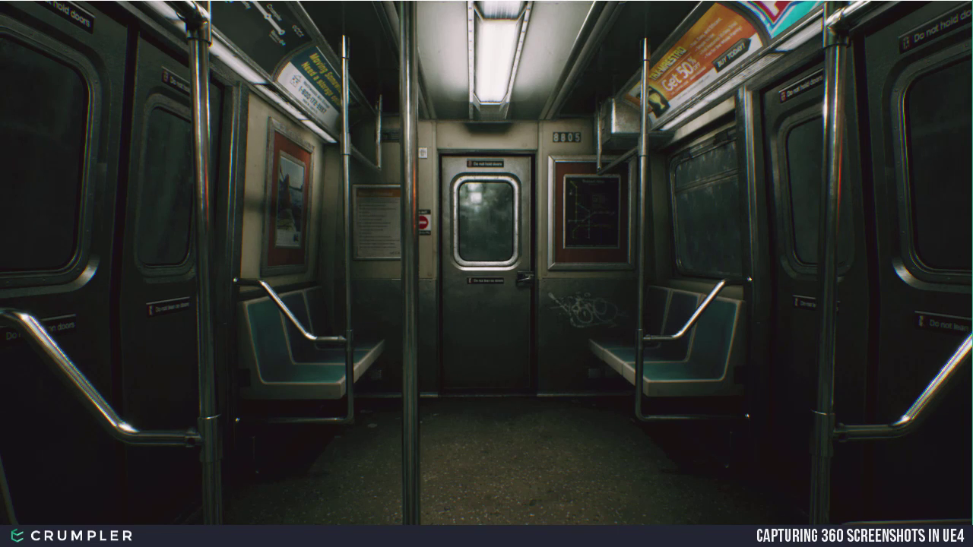
key(alt+F2)
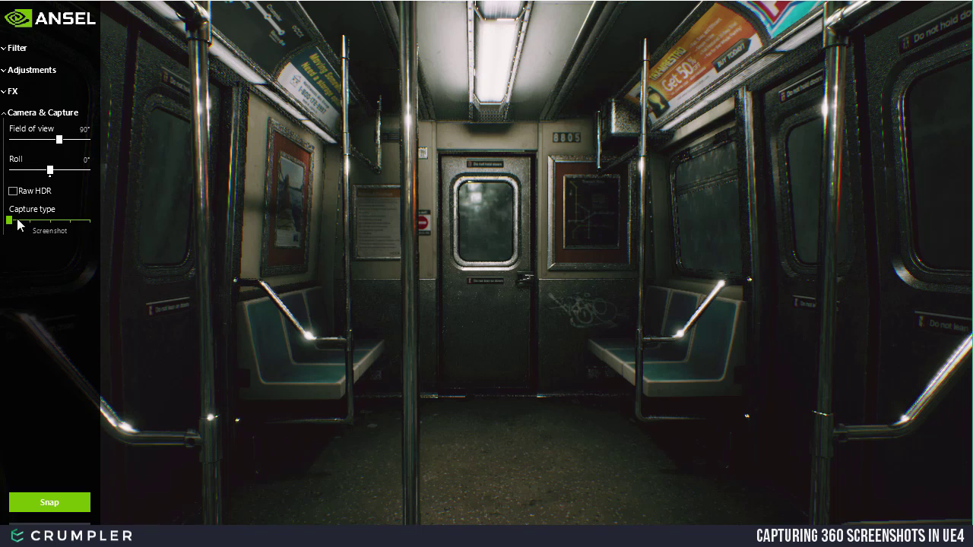
Step: Set Ansel's capture type to 360°, field of view to 50° and resolution to the maximum, and snap the panorama
drag(19, 223, 44, 220)
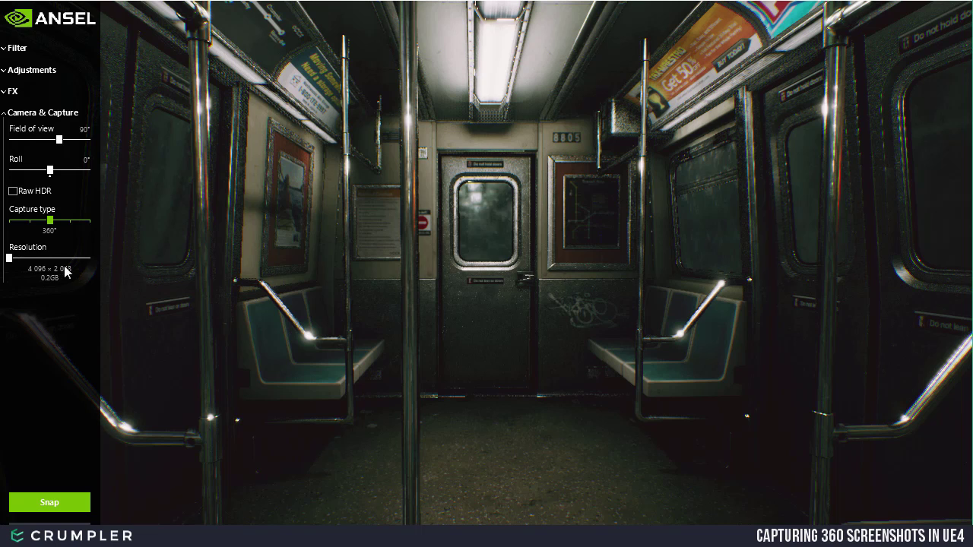
drag(60, 143, 34, 151)
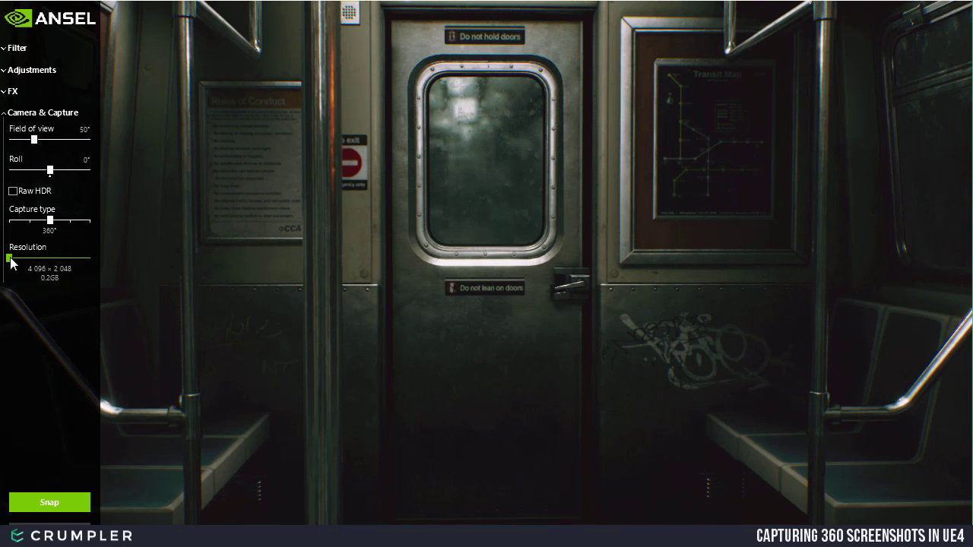
drag(10, 260, 94, 263)
click(50, 502)
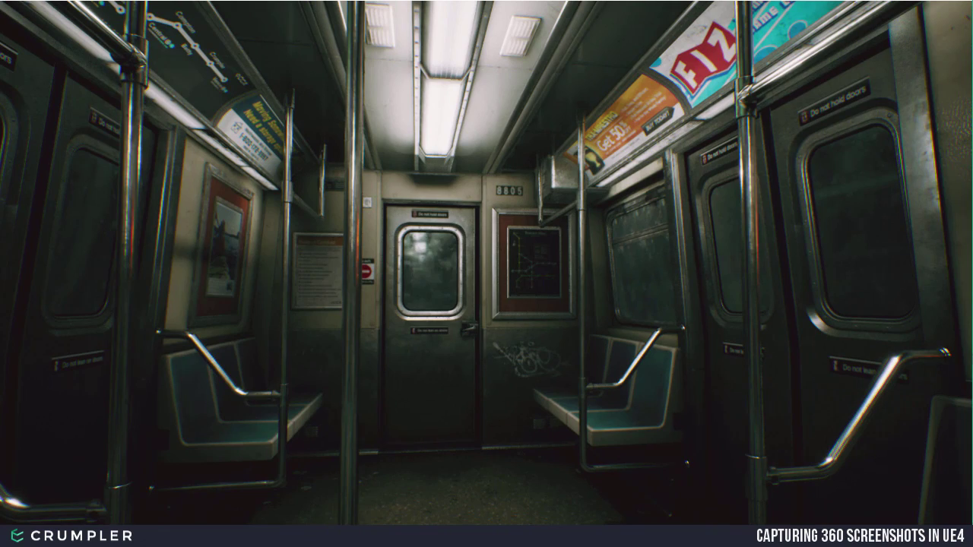
Step: Switch from the game to Photoshop and check the 360 capture's bit depth and image dimensions without changing them
key(super)
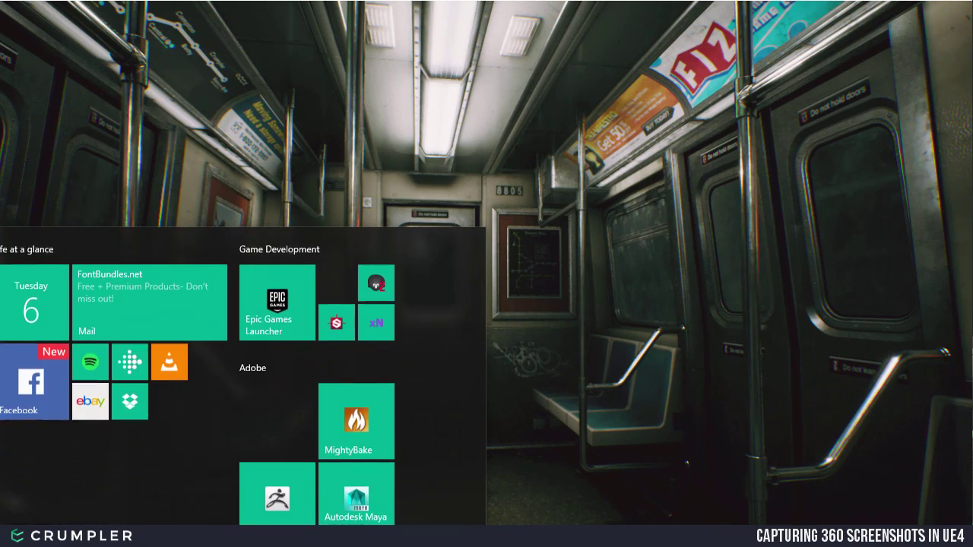
key(Escape)
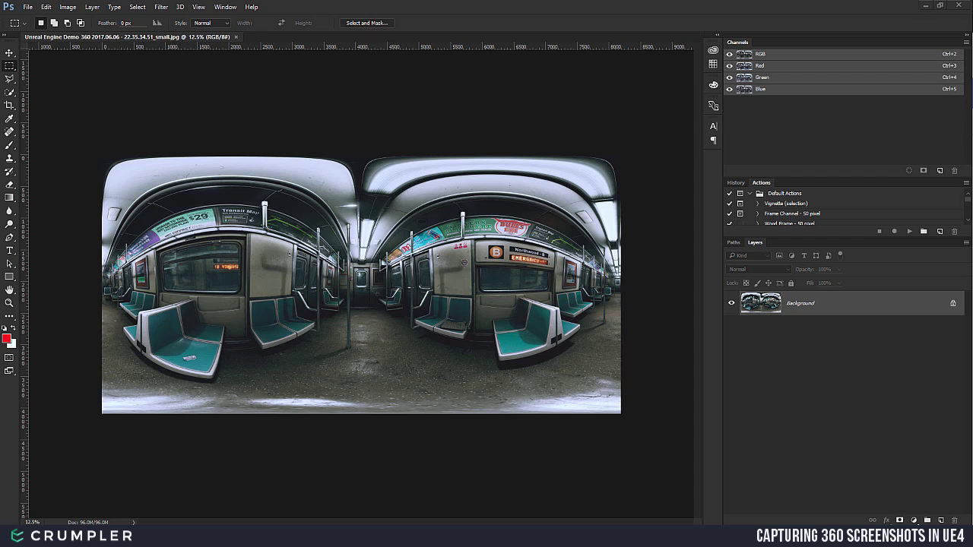
click(68, 7)
mouse_move(68, 19)
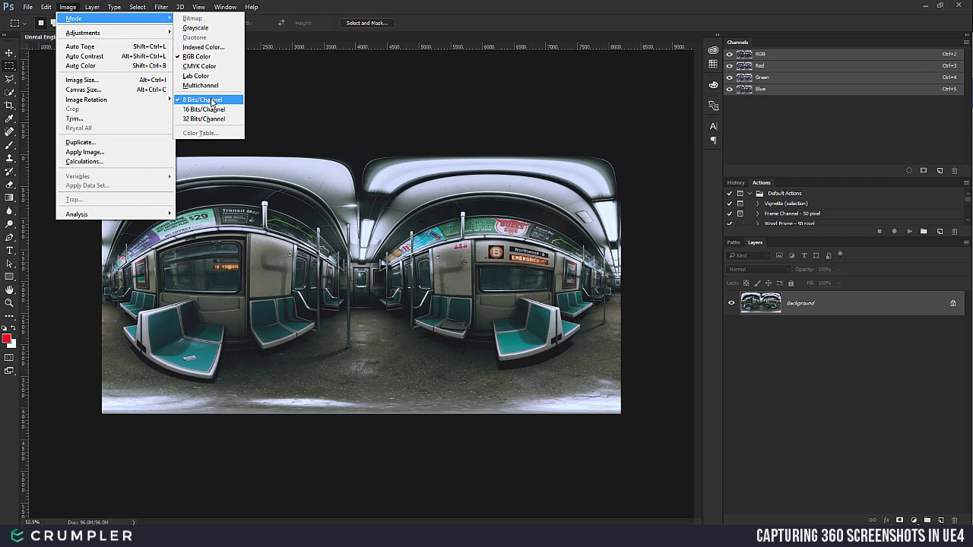
click(356, 102)
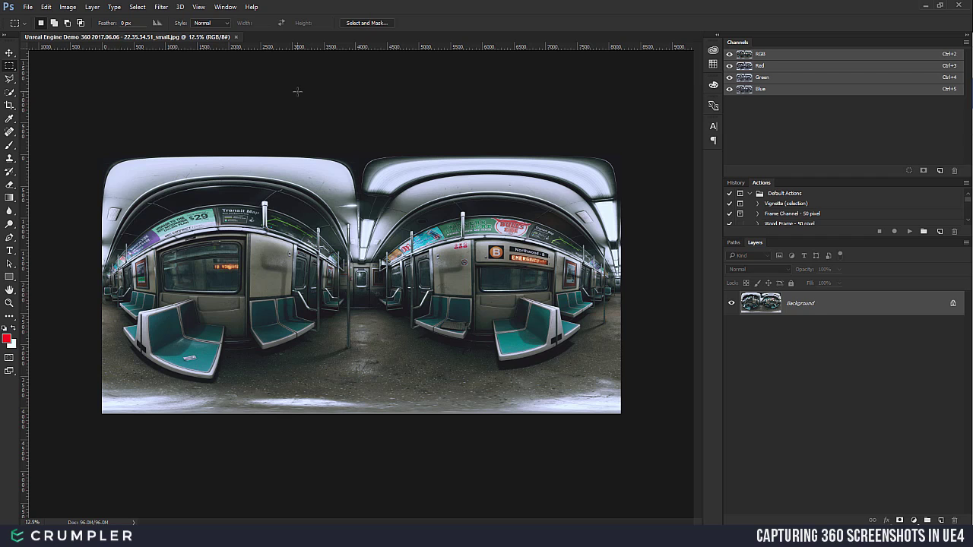
click(76, 9)
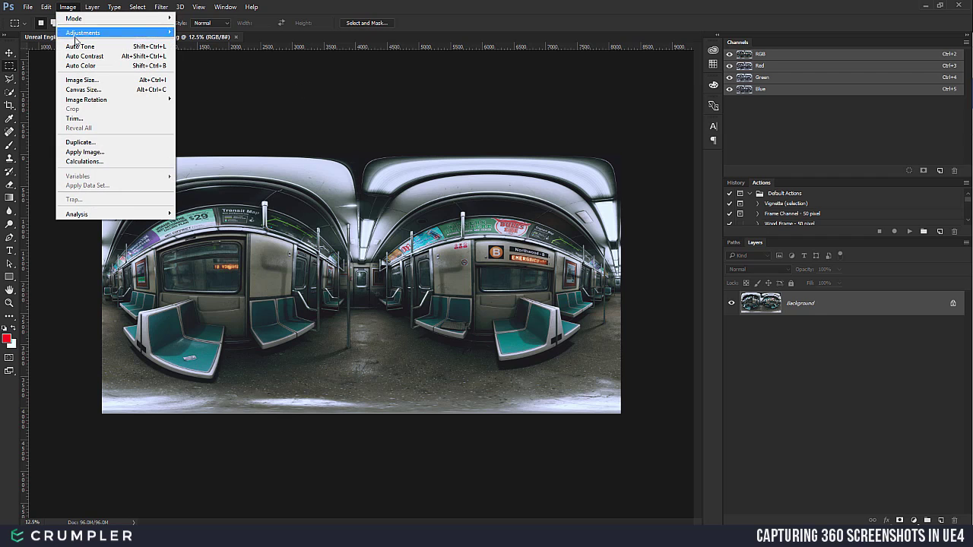
click(82, 79)
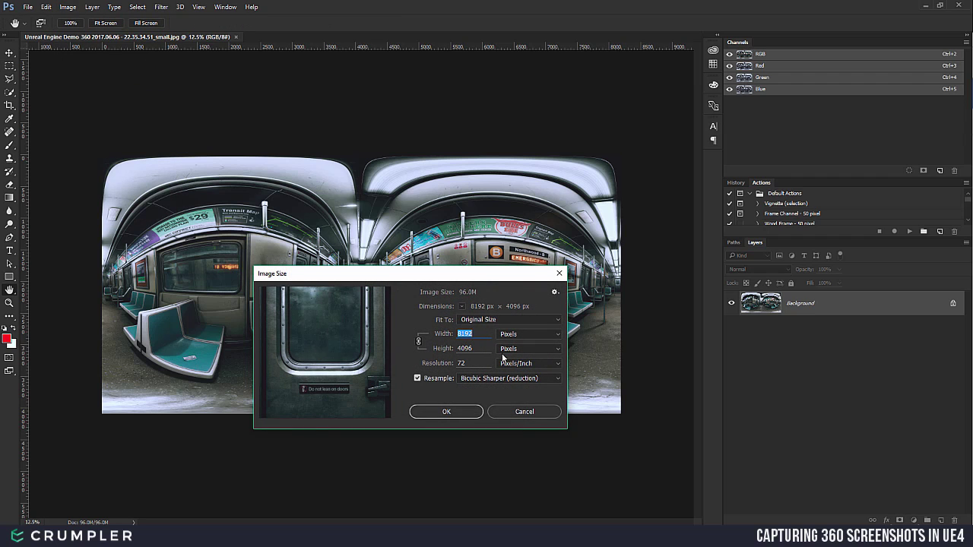
click(535, 413)
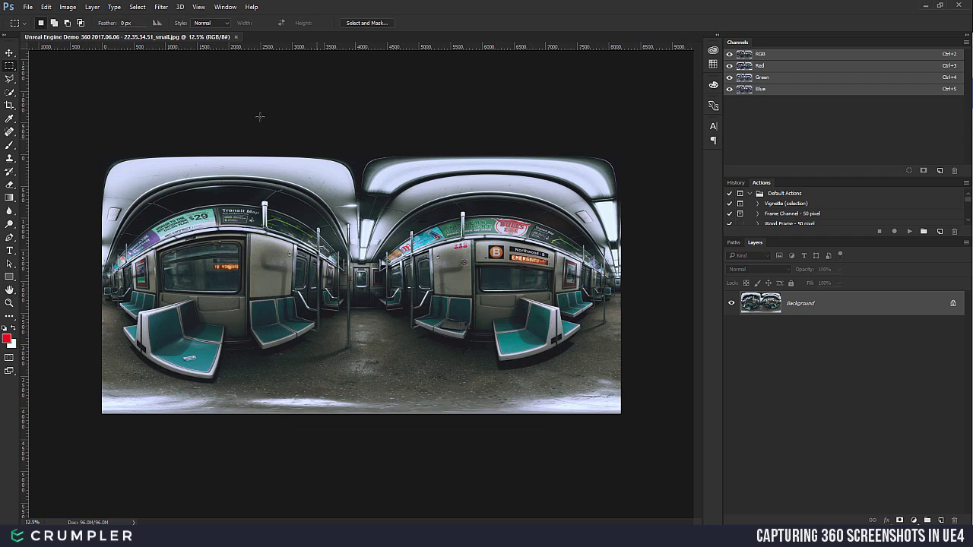
Step: Save the capture over Unreal Engine Demo 360 2017.06.06 - 22.35.34.51_small.jpg as a Baseline ("Standard") JPEG with quality 11, after comparing quality 12
click(28, 7)
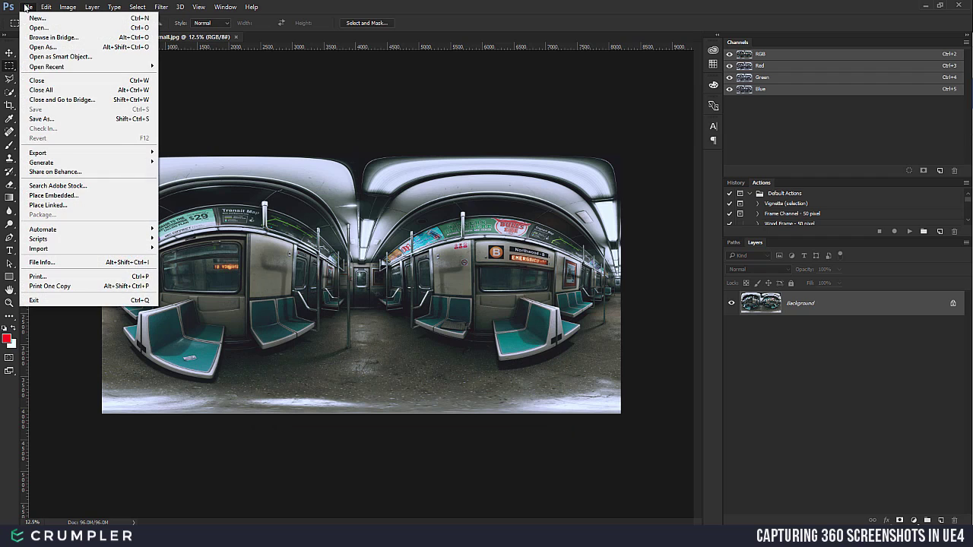
click(43, 120)
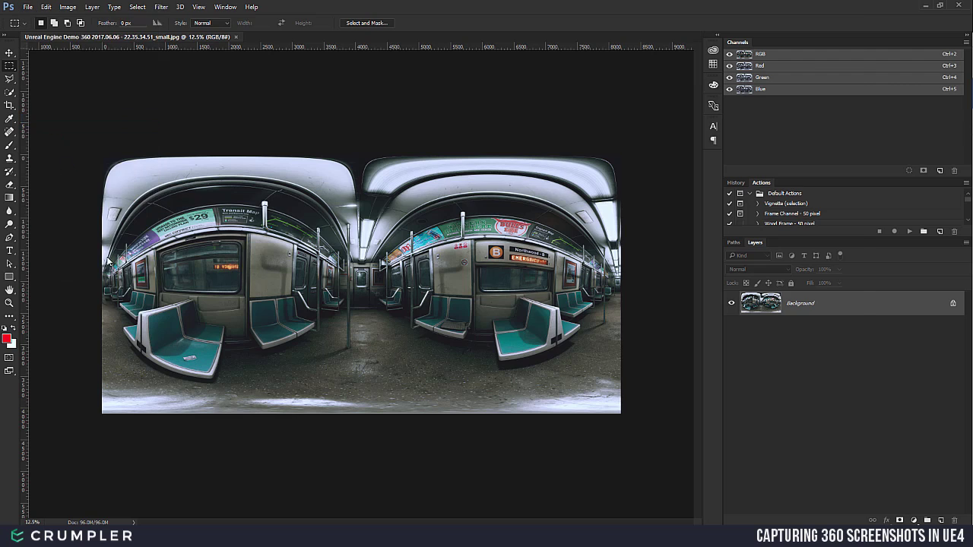
click(221, 133)
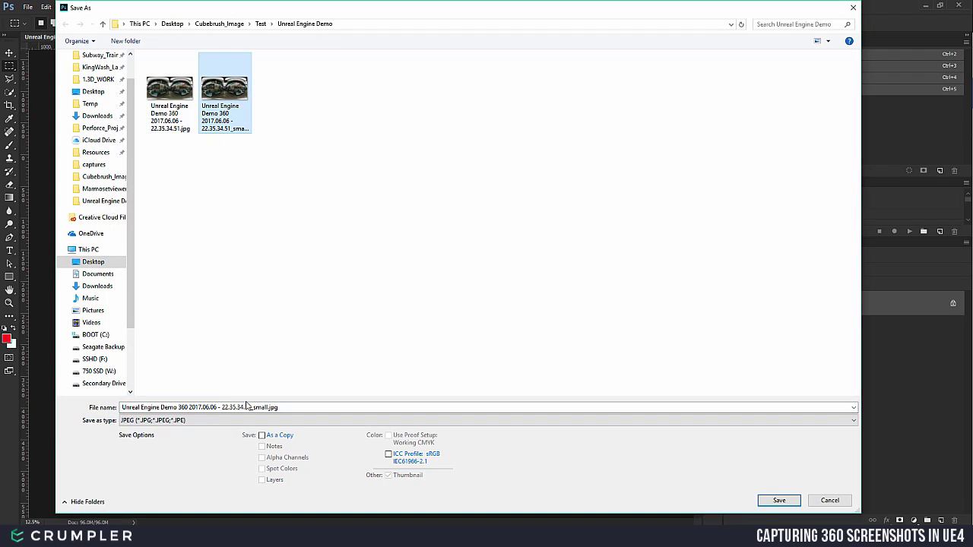
click(791, 508)
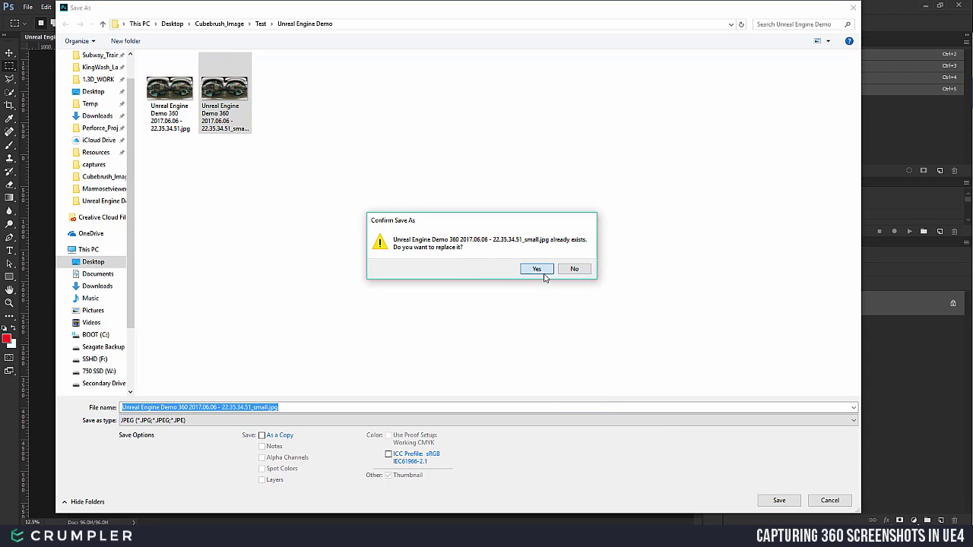
click(527, 268)
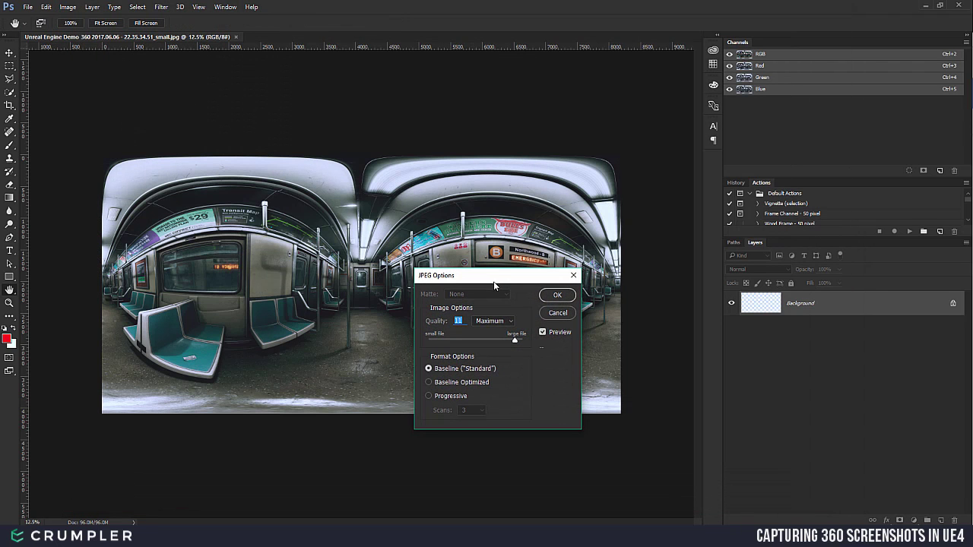
drag(453, 326, 464, 324)
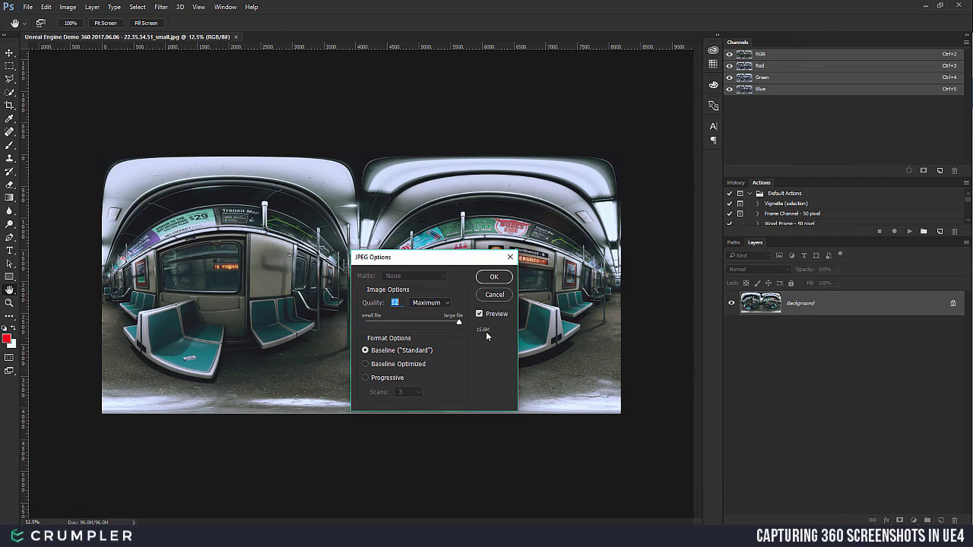
drag(459, 322, 451, 325)
click(493, 277)
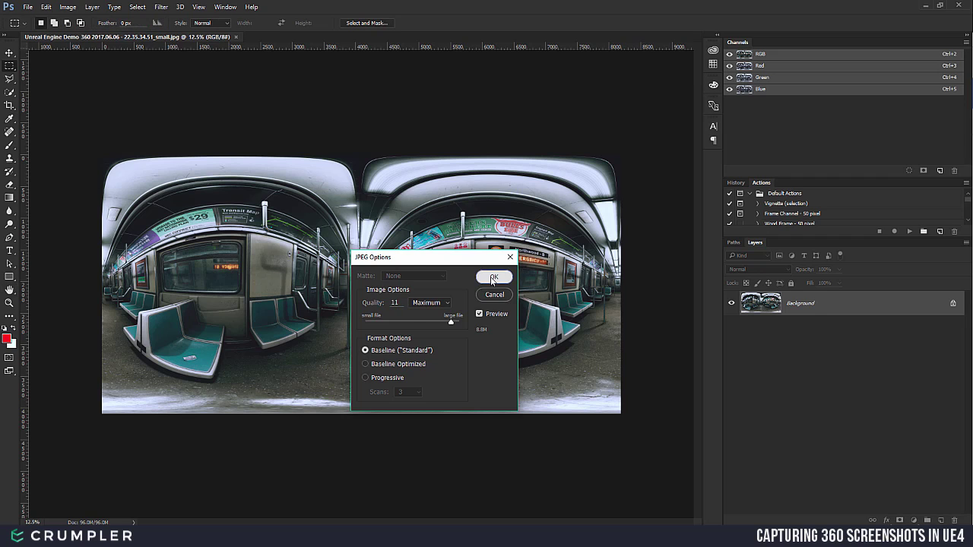